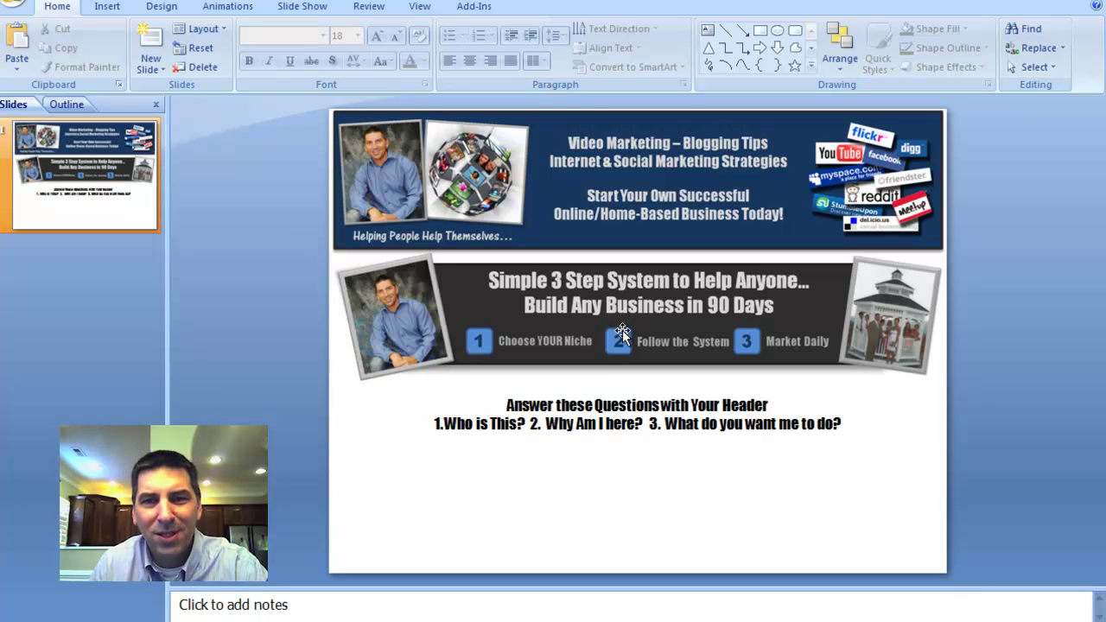
{"action": "left_click_drag", "start_coordinate": [506, 402], "coordinate": [856, 427]}
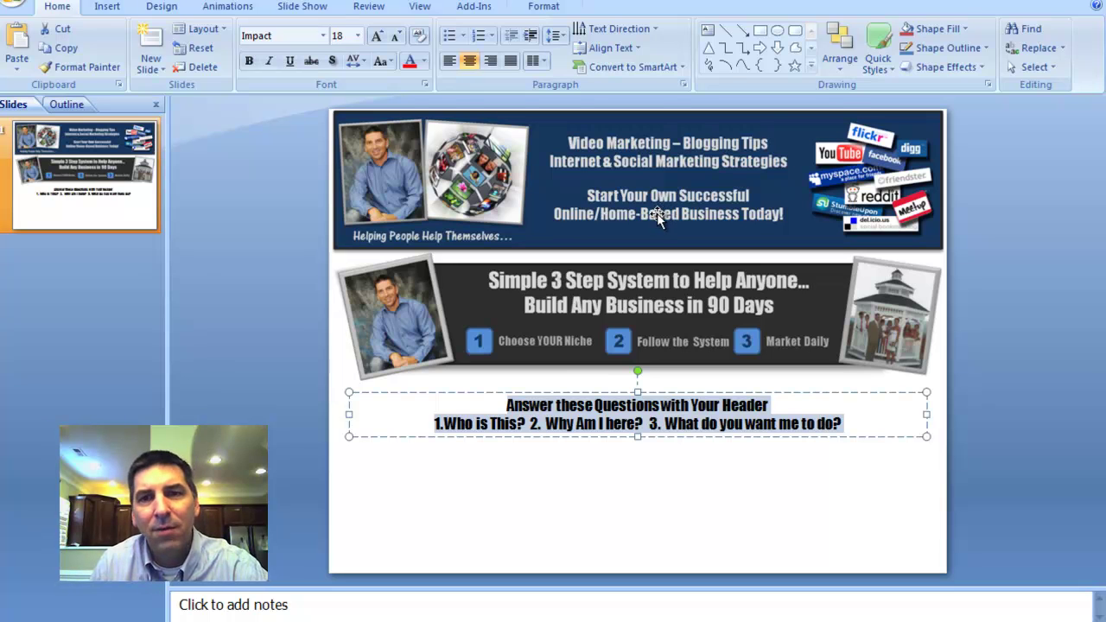
{"action": "left_click", "coordinate": [689, 470]}
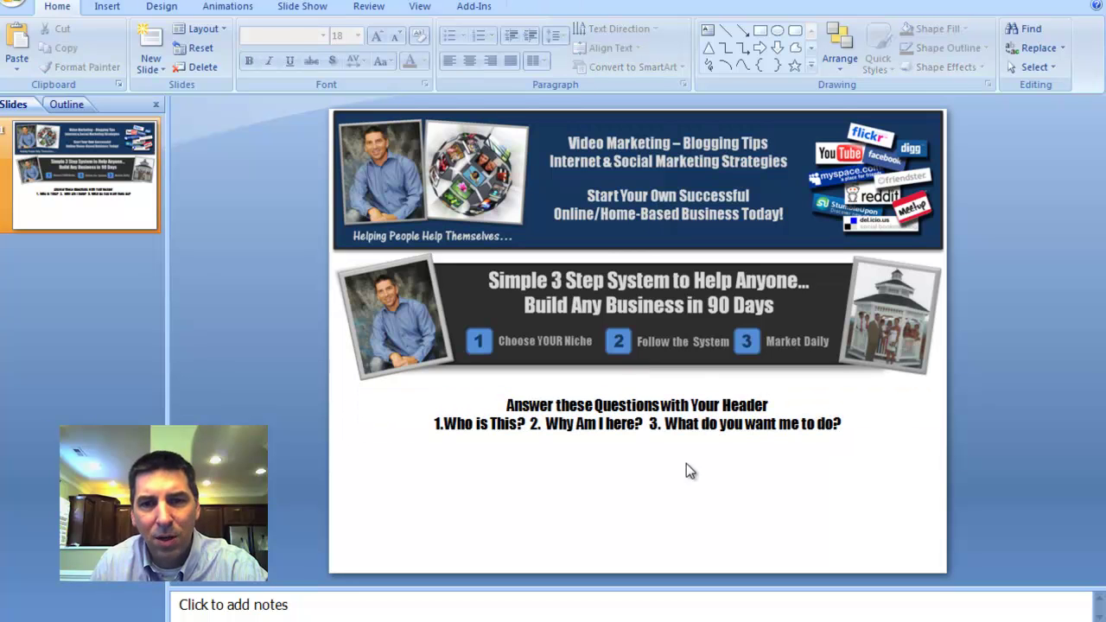
Draw a rectangle about 9.58" wide and 1.75" high in the empty space below the header questions text.
{"action": "left_click", "coordinate": [107, 9]}
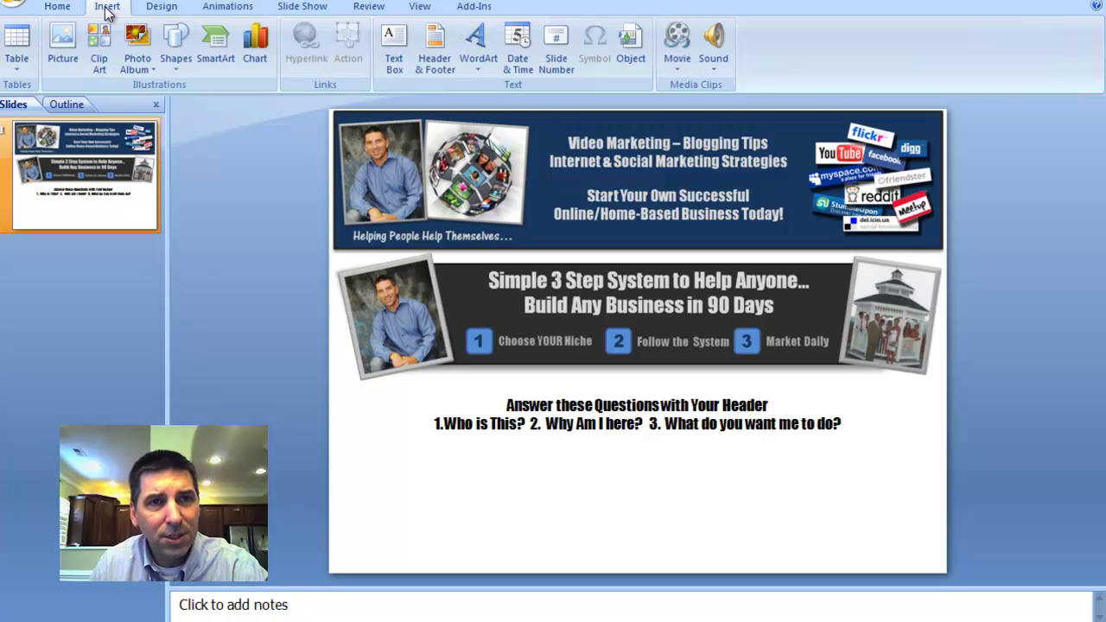
{"action": "left_click", "coordinate": [175, 47]}
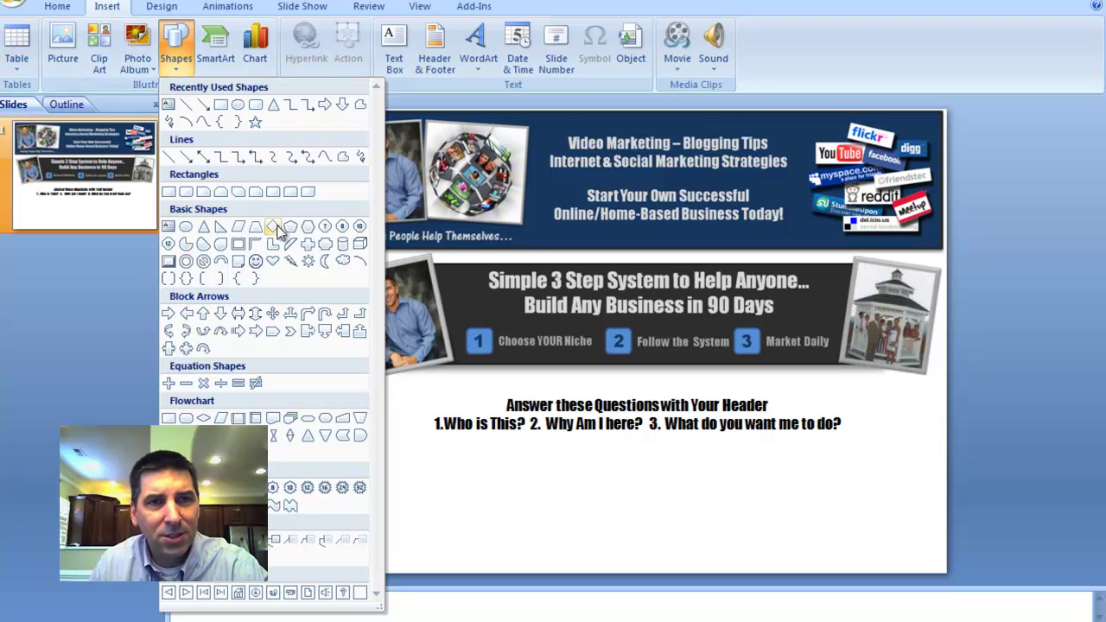
{"action": "left_click", "coordinate": [222, 107]}
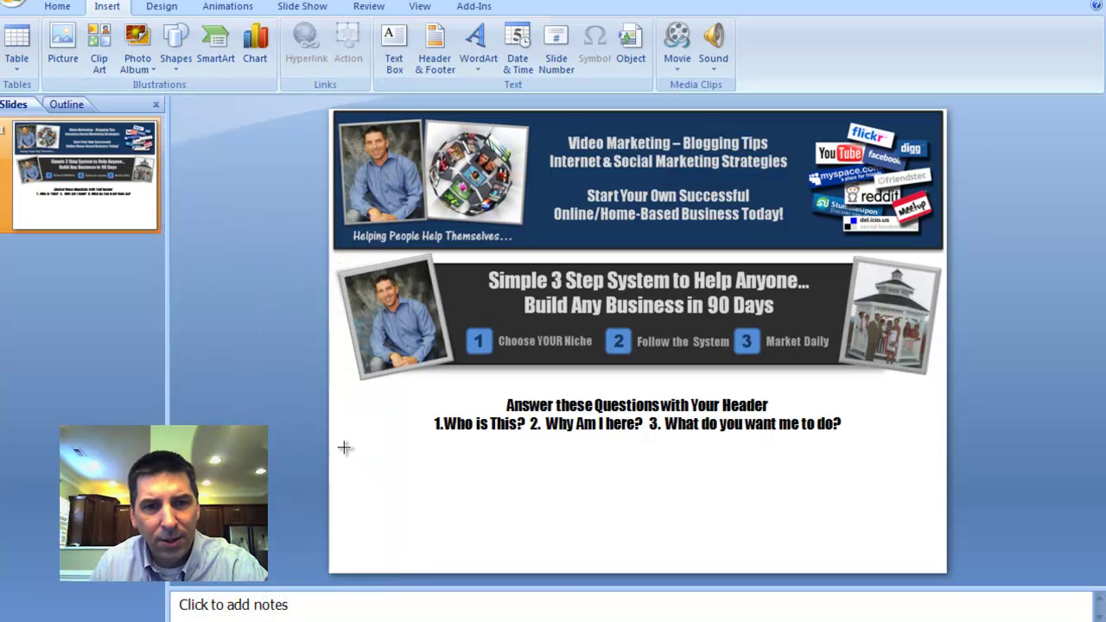
{"action": "mouse_move", "coordinate": [345, 448]}
{"action": "left_mouse_down"}
{"action": "mouse_move", "coordinate": [365, 470]}
{"action": "mouse_move", "coordinate": [691, 559]}
{"action": "mouse_move", "coordinate": [933, 557]}
{"action": "left_mouse_up"}
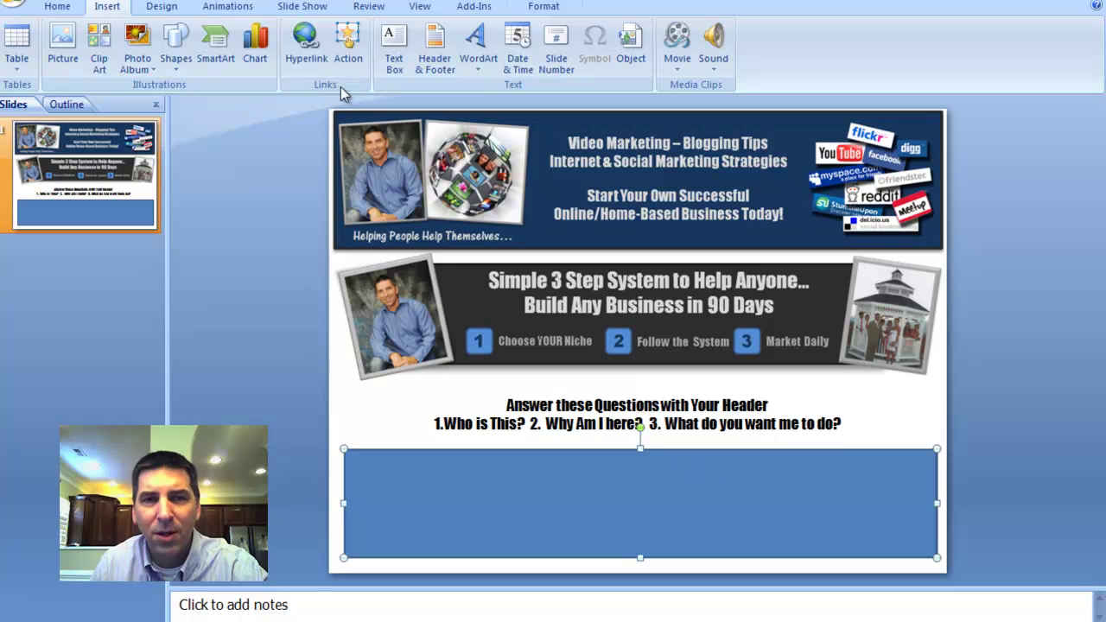
Fill the new rectangle with black.
{"action": "left_click", "coordinate": [539, 9]}
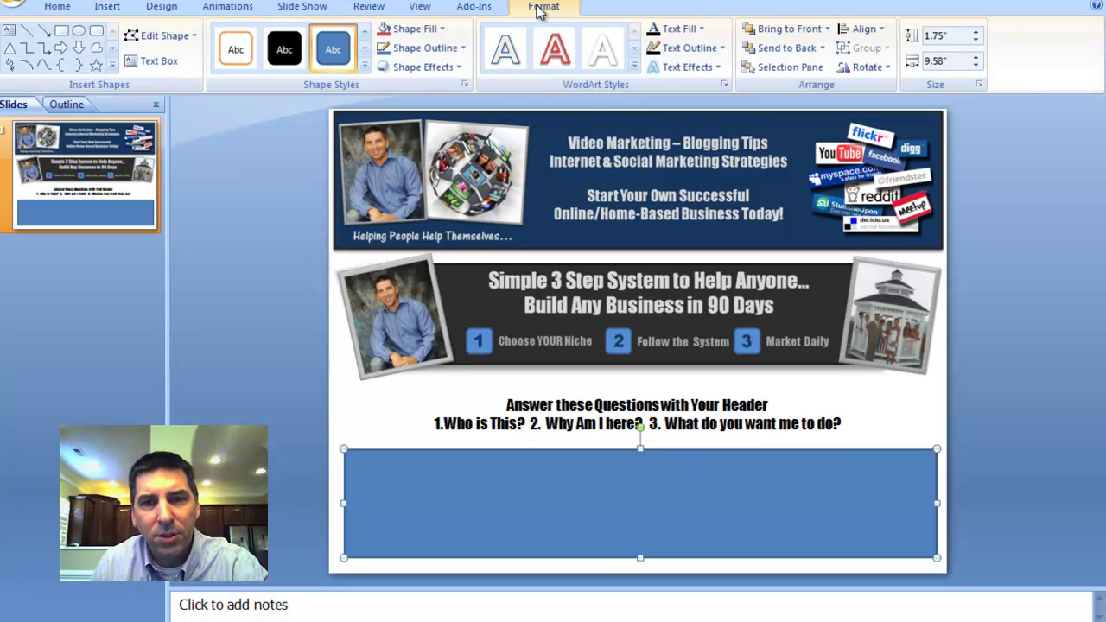
{"action": "left_click", "coordinate": [440, 31]}
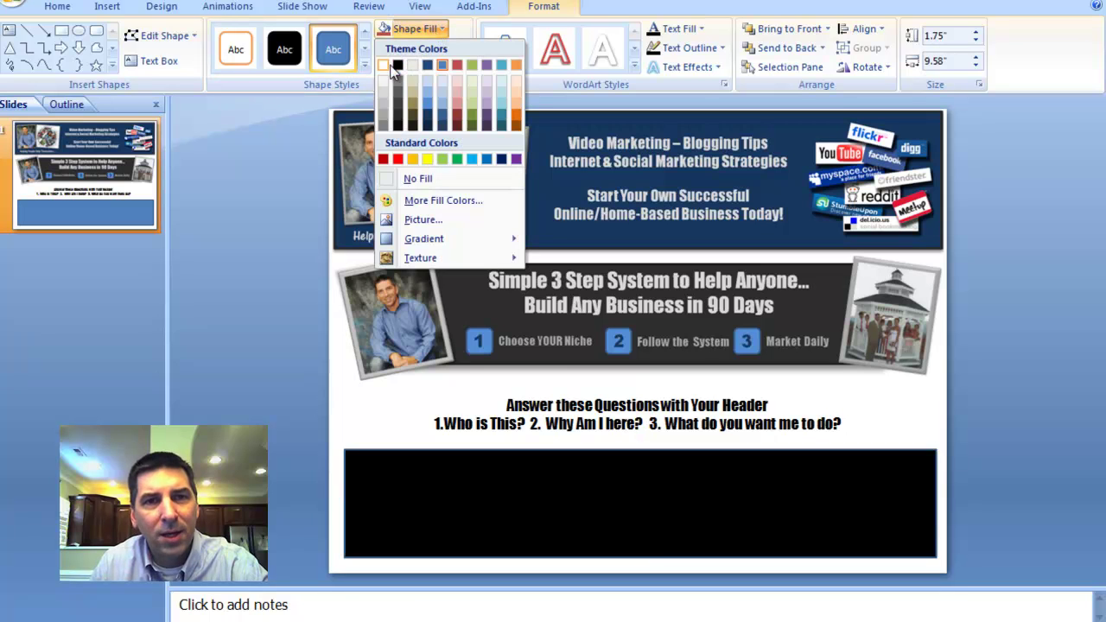
{"action": "left_click", "coordinate": [397, 67]}
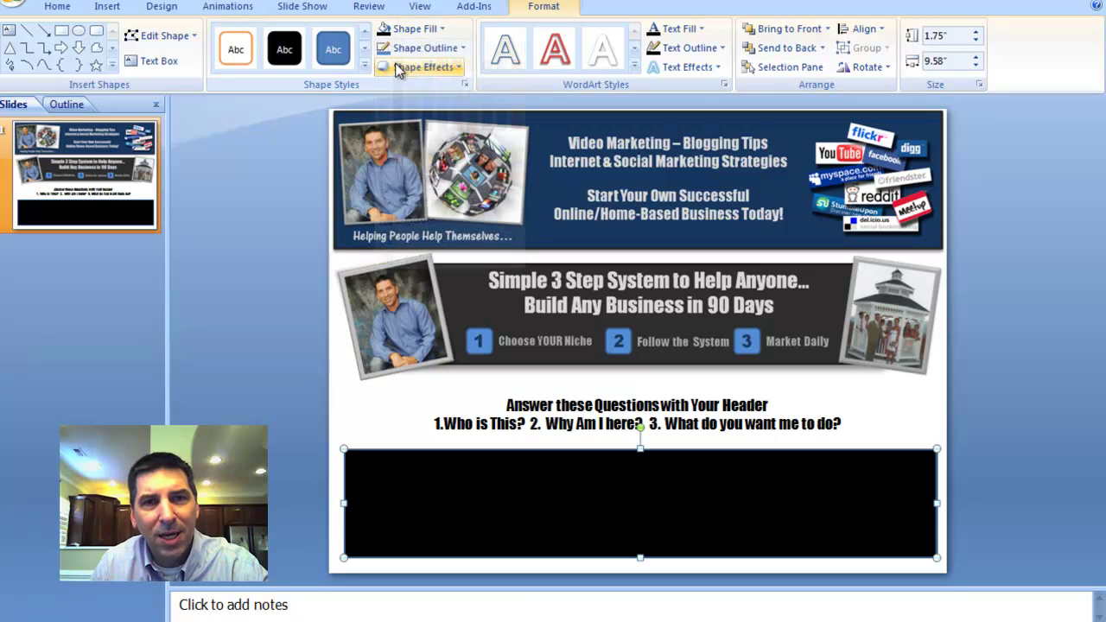
Give the black rectangle a gray outline with a 6 pt weight.
{"action": "left_click", "coordinate": [455, 49]}
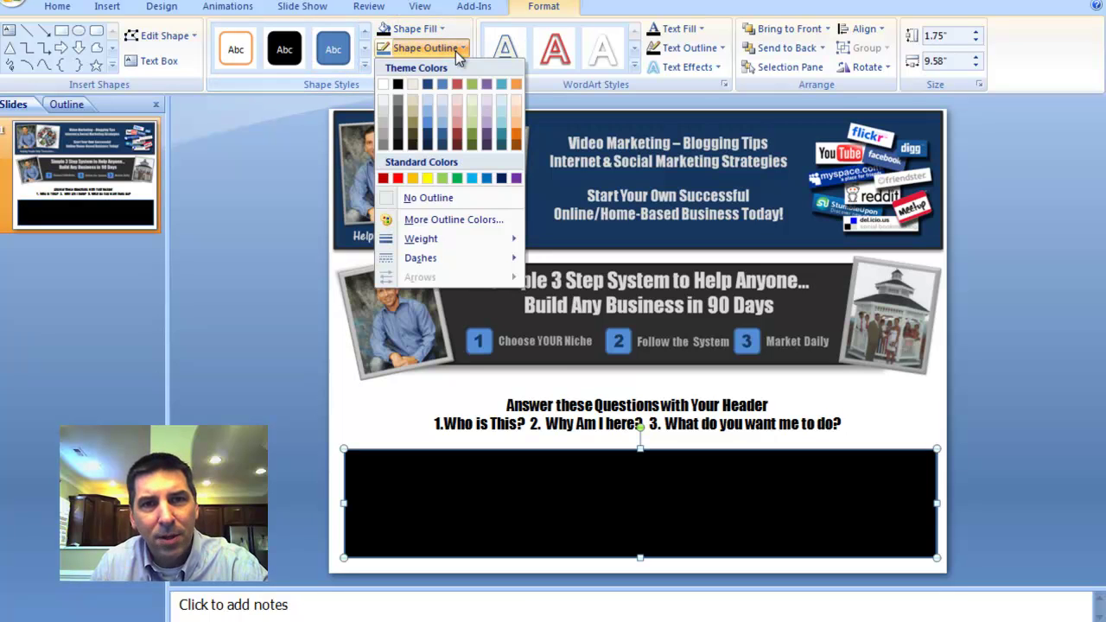
{"action": "left_click", "coordinate": [382, 131]}
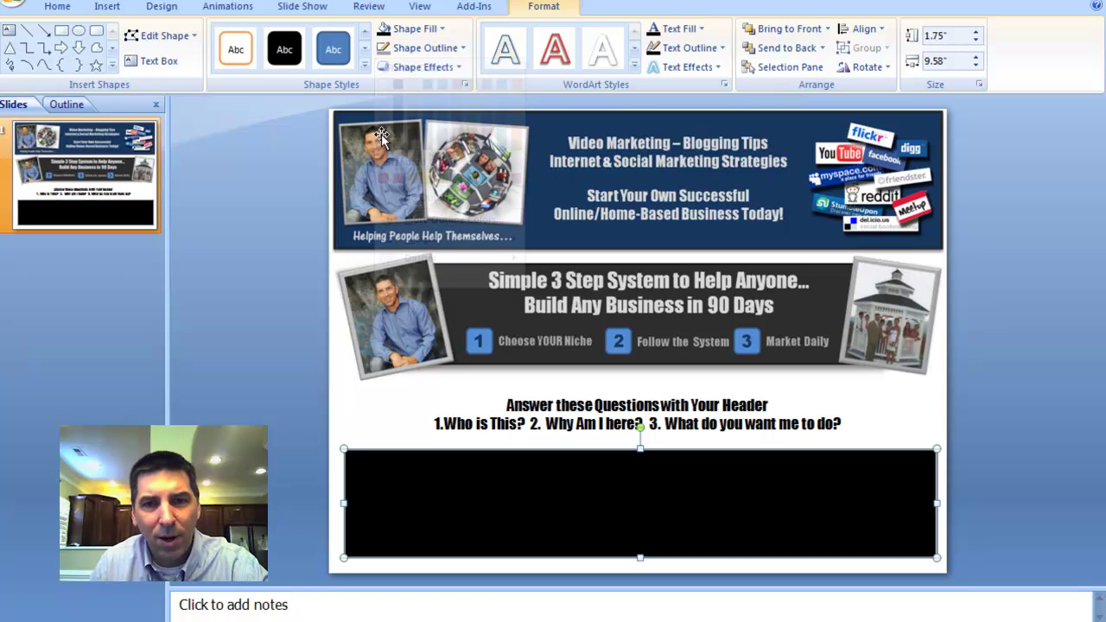
{"action": "left_click", "coordinate": [458, 49]}
{"action": "mouse_move", "coordinate": [515, 242]}
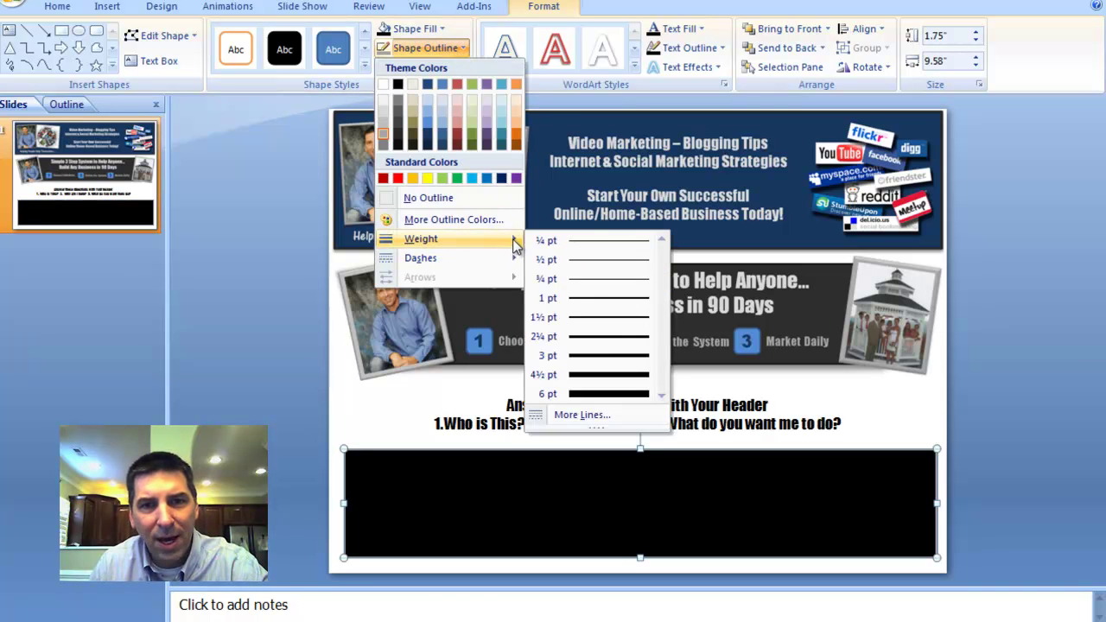
{"action": "left_click", "coordinate": [635, 395]}
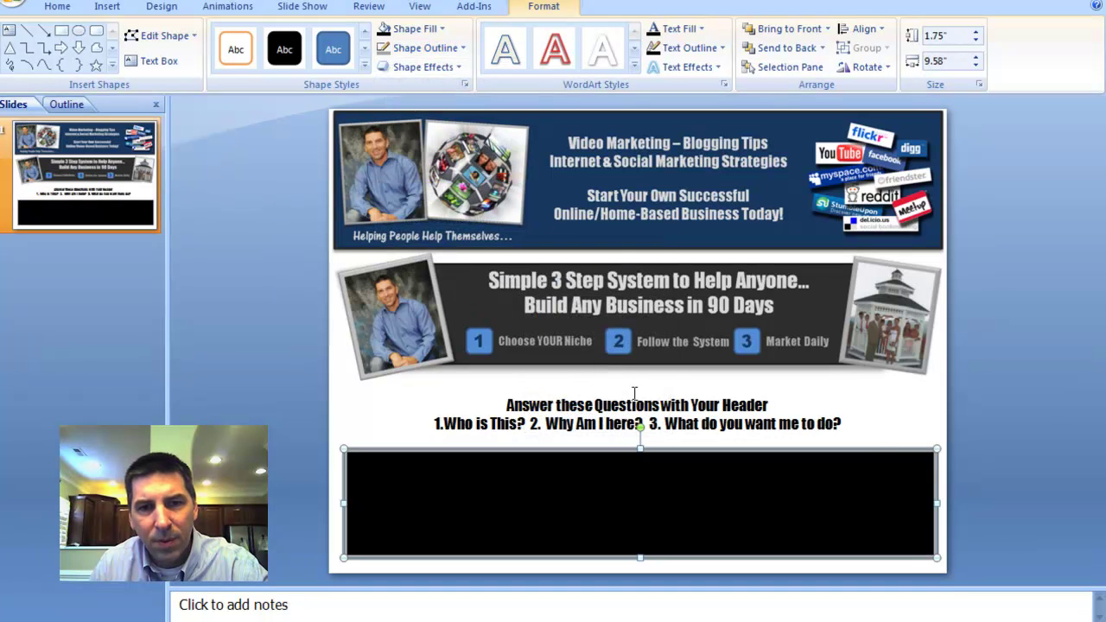
{"action": "left_click", "coordinate": [896, 421]}
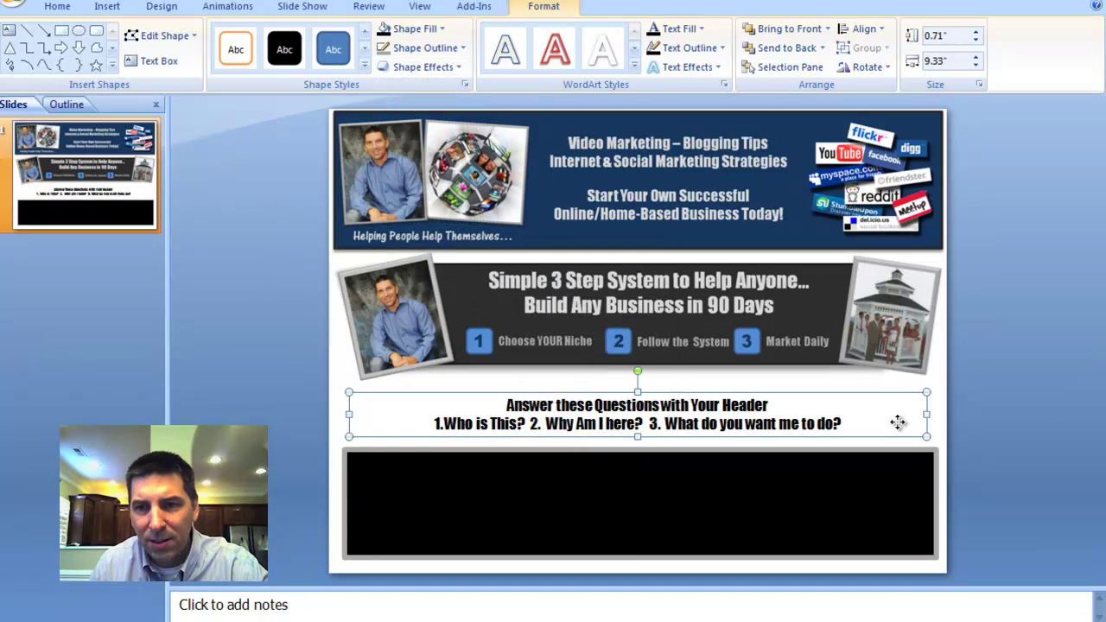
{"action": "left_click", "coordinate": [882, 493]}
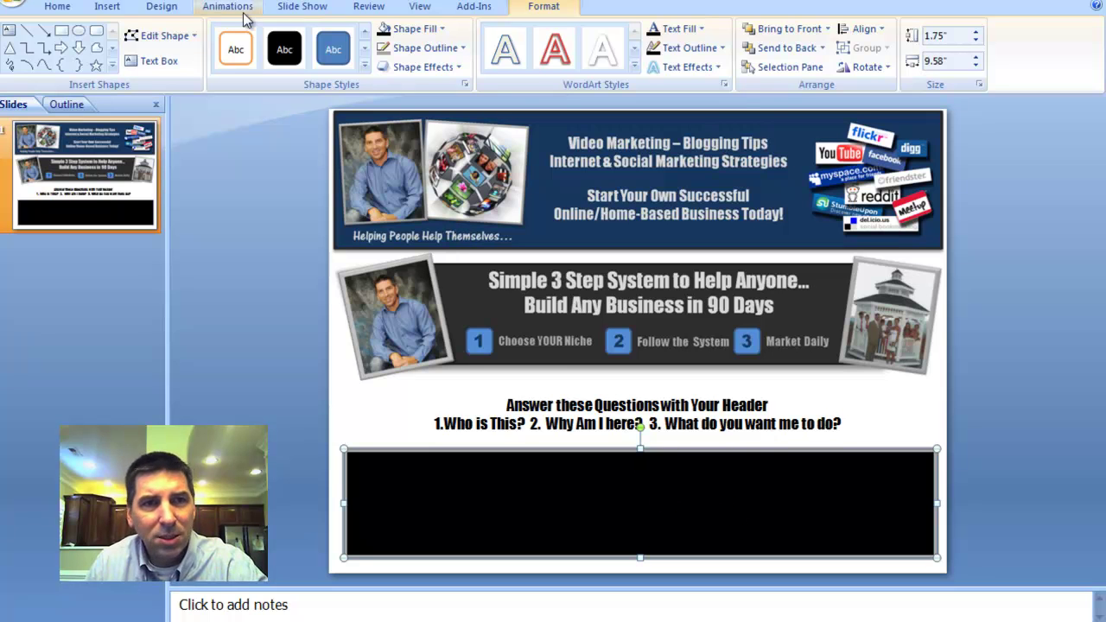
Add a text box reading "Hello World!" in the upper part of the black rectangle and center its text.
{"action": "left_click", "coordinate": [114, 8]}
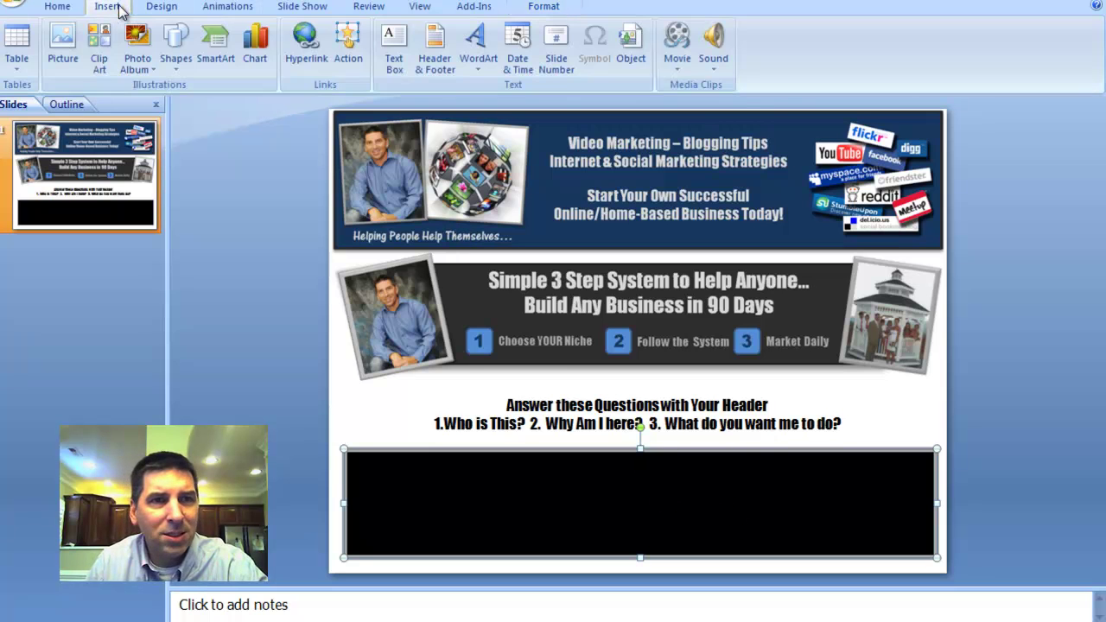
{"action": "left_click", "coordinate": [394, 48]}
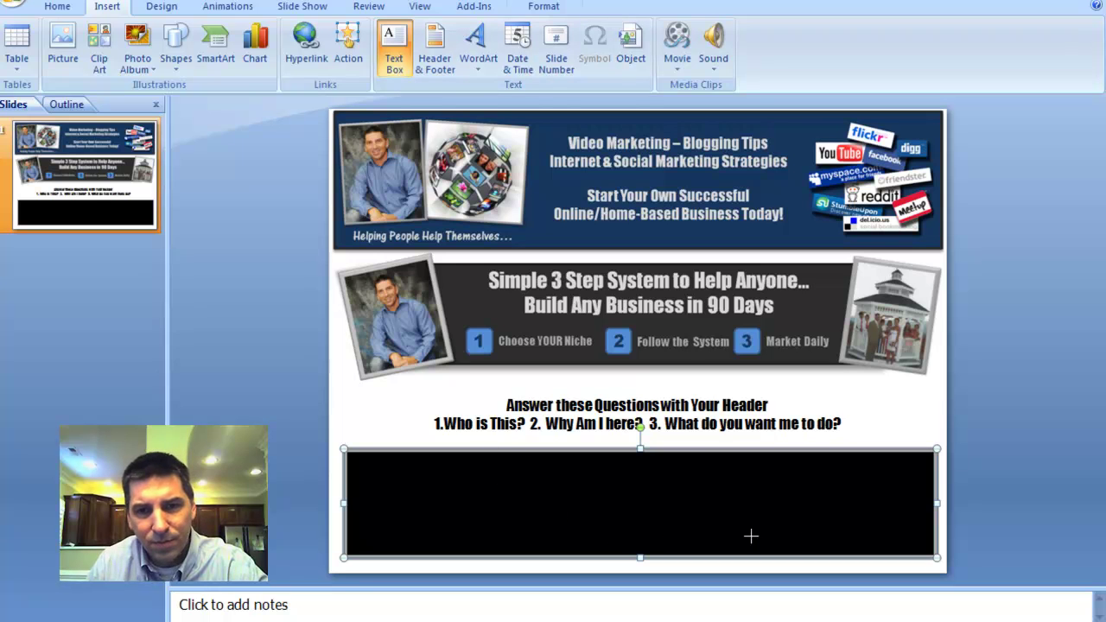
{"action": "left_click_drag", "start_coordinate": [864, 540], "coordinate": [494, 464]}
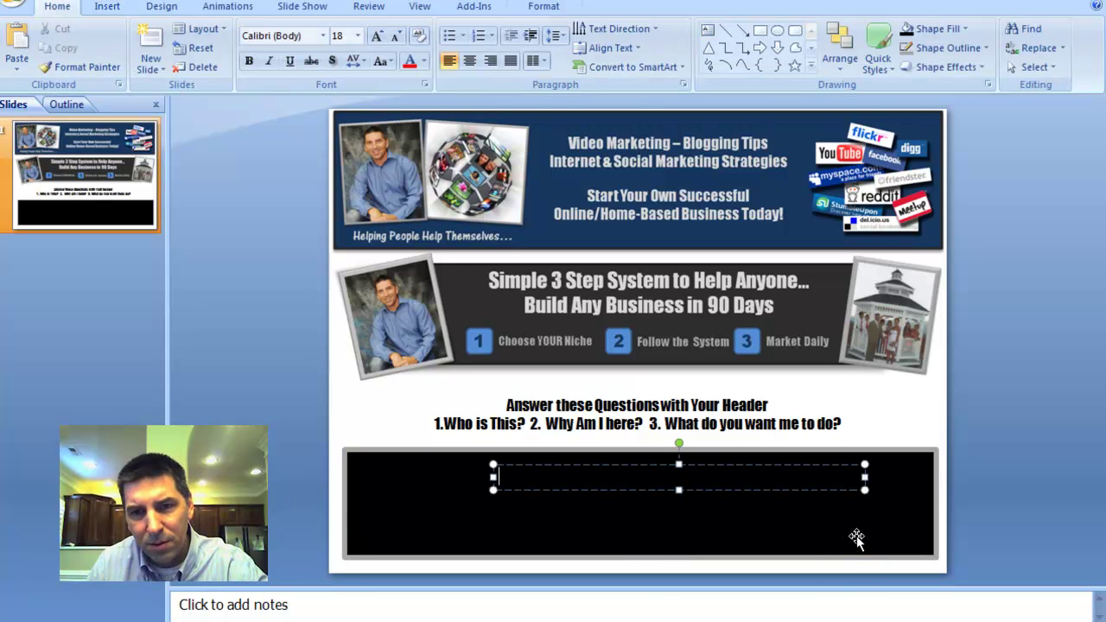
{"action": "type", "text": "Who "}
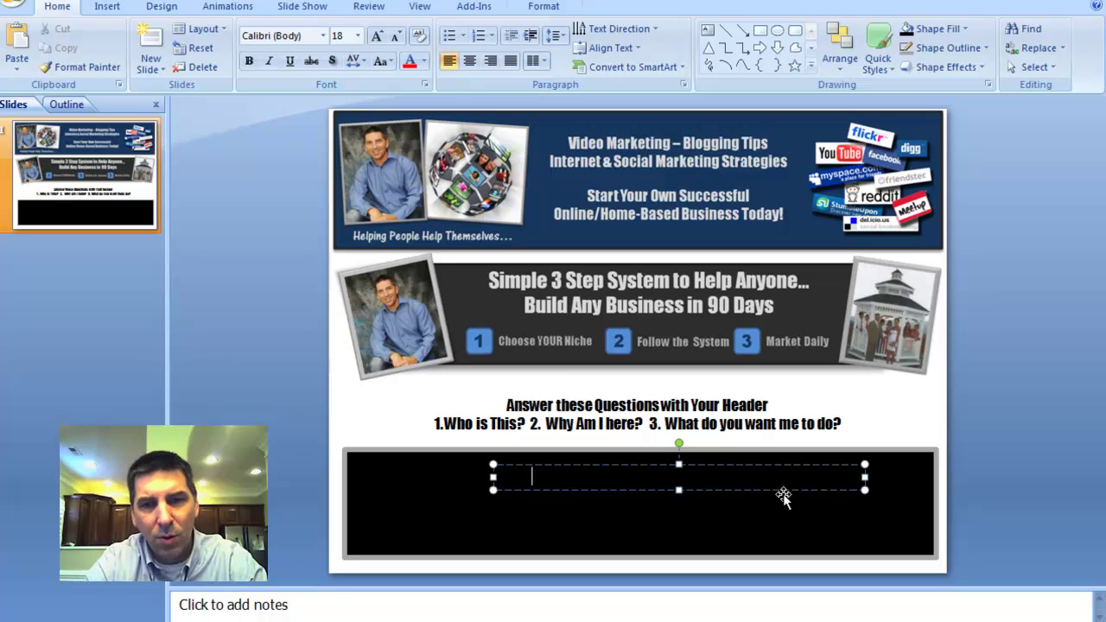
{"action": "type", "text": "is"}
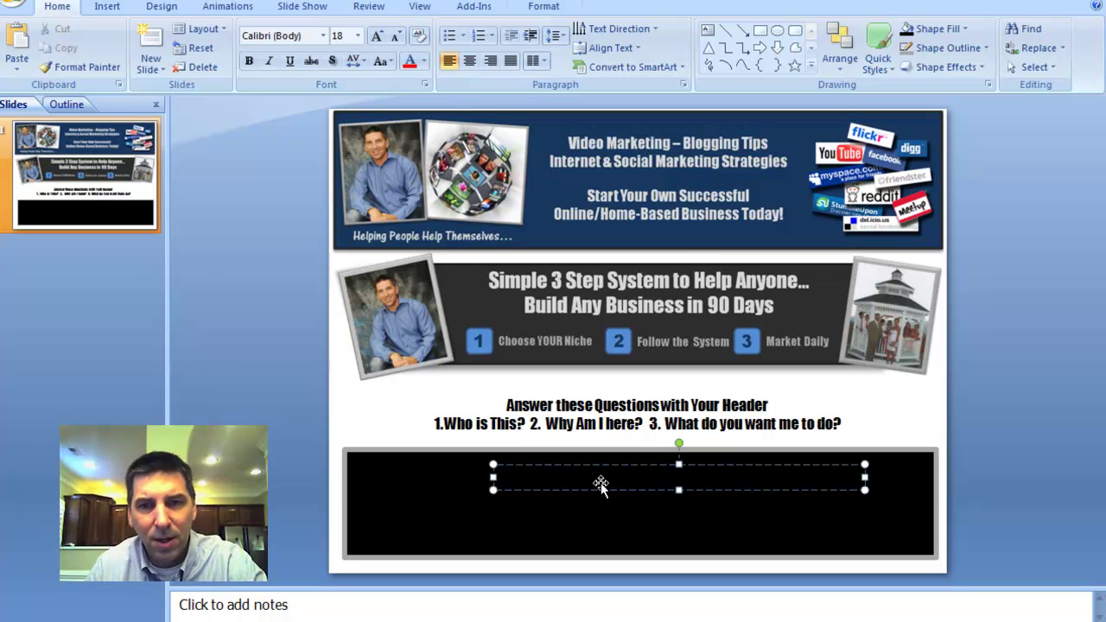
{"action": "left_click_drag", "start_coordinate": [582, 476], "coordinate": [562, 491]}
{"action": "left_click", "coordinate": [469, 61]}
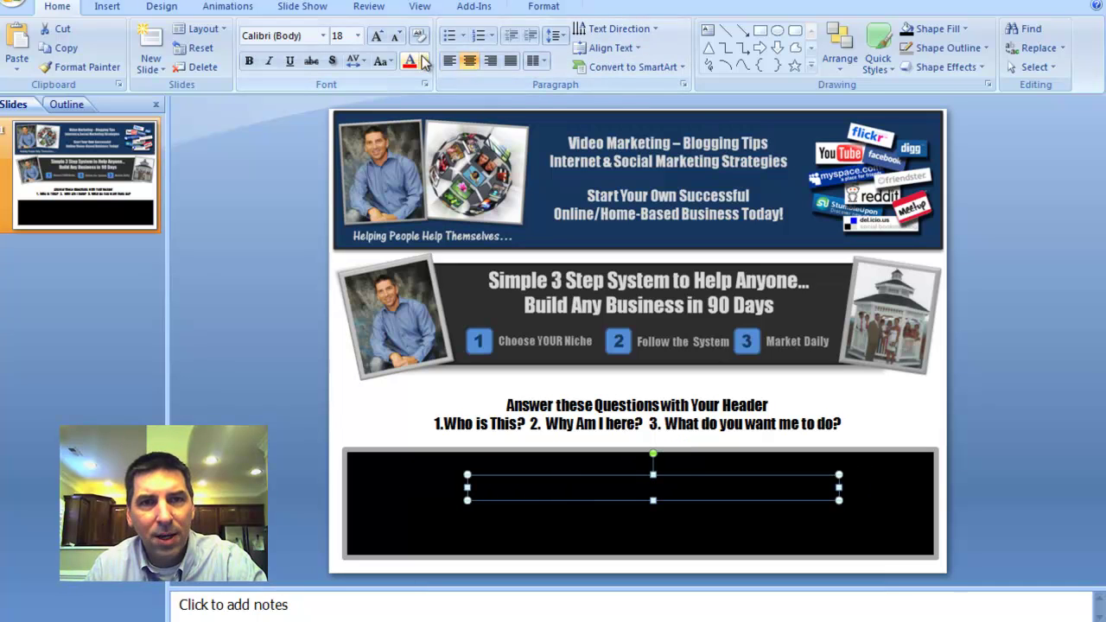
Set the "Hello World!" text to white in the Impact font and nudge its box slightly up and left.
{"action": "type", "text": "Hello World!"}
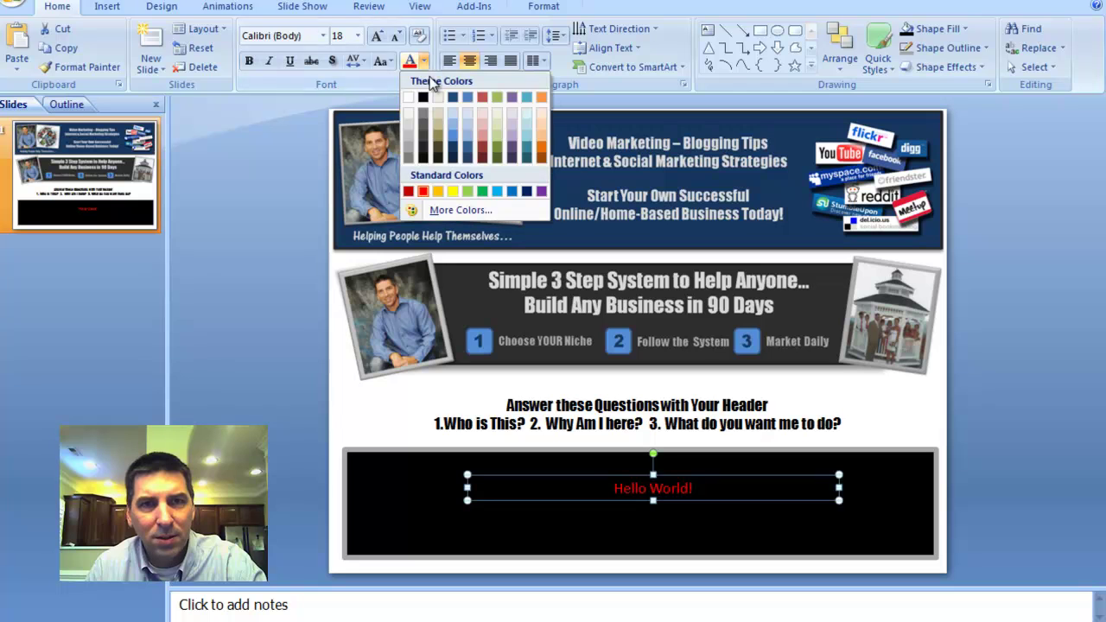
{"action": "left_click", "coordinate": [408, 97]}
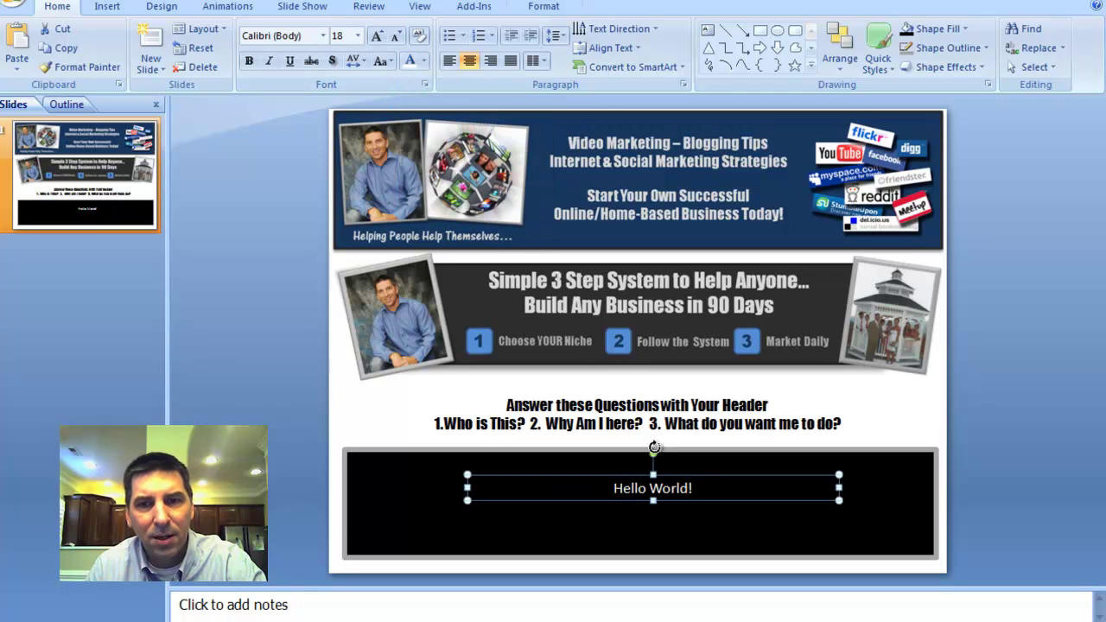
{"action": "left_click", "coordinate": [323, 35]}
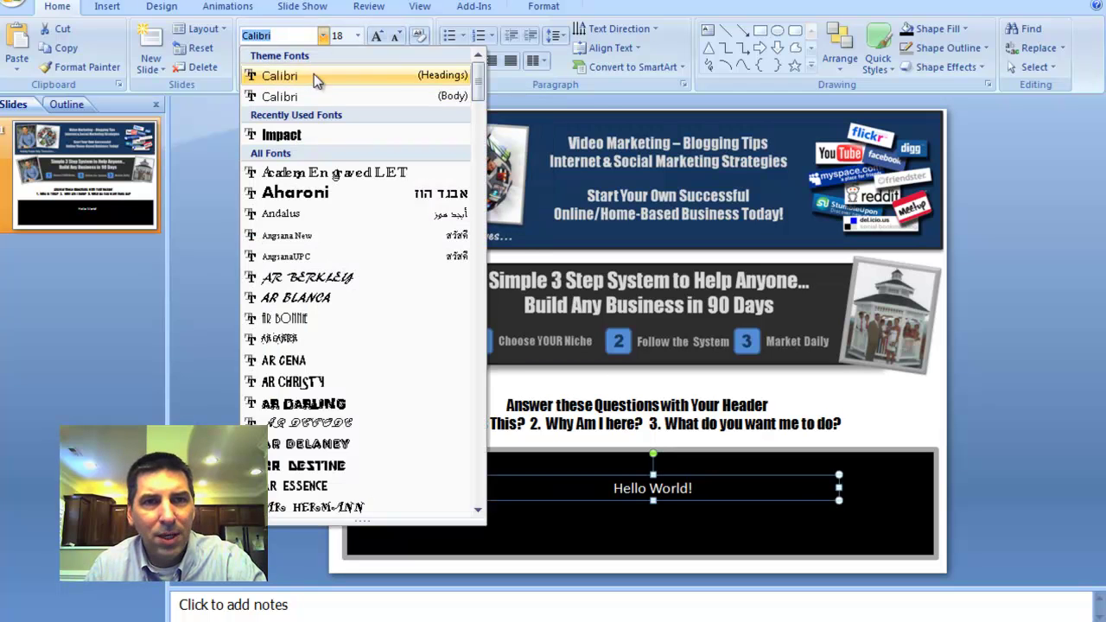
{"action": "left_click", "coordinate": [305, 136]}
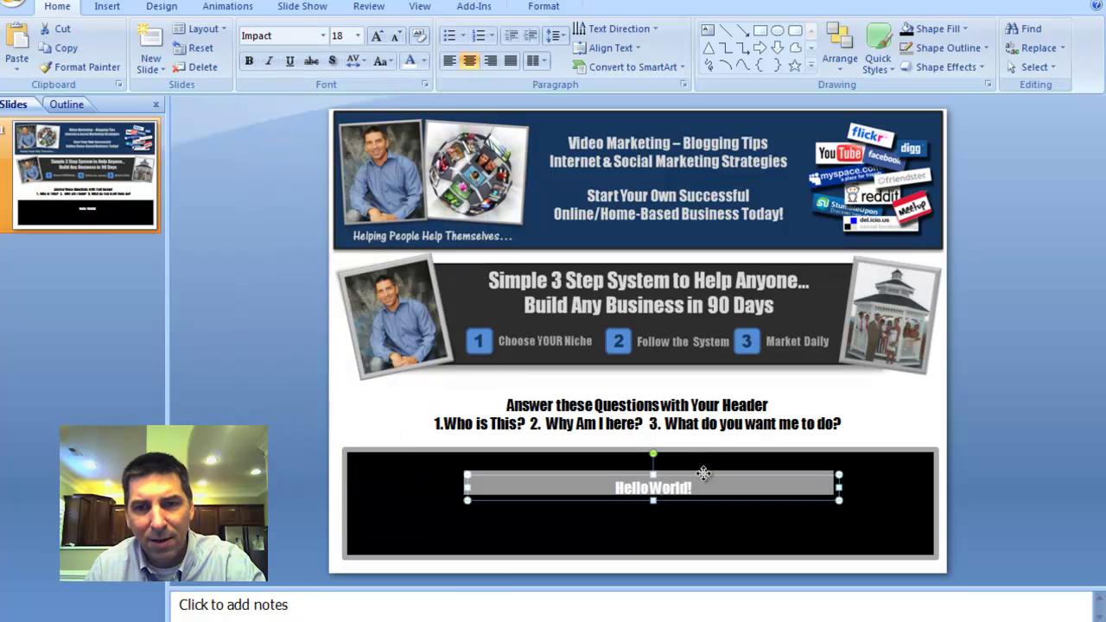
{"action": "left_click_drag", "start_coordinate": [703, 474], "coordinate": [693, 469]}
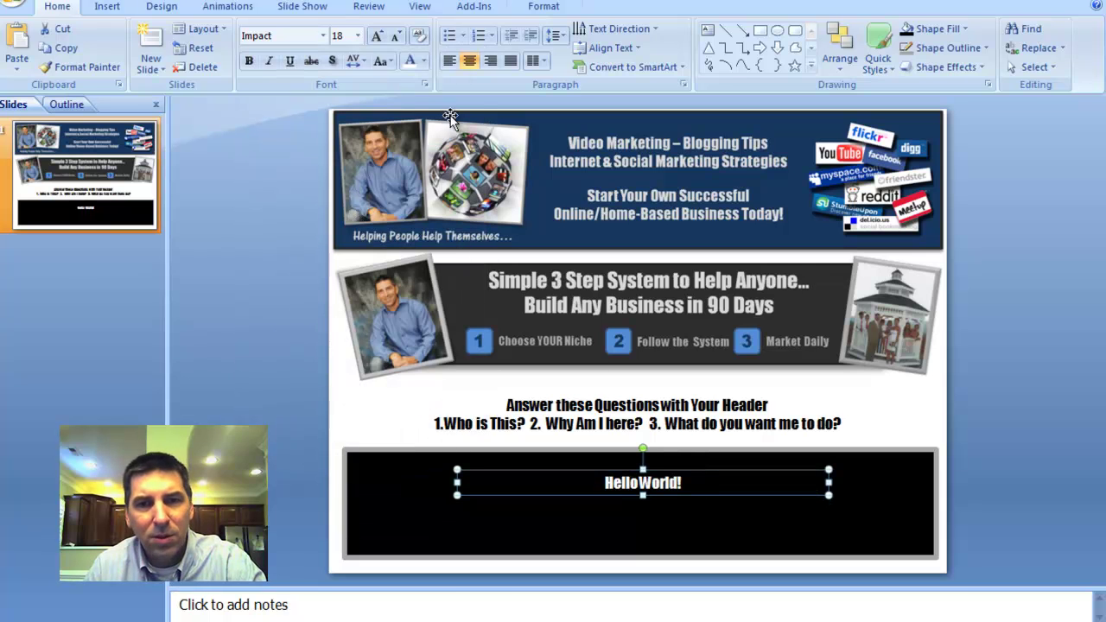
Insert the picture "deancrops" from the Blog Pics folder.
{"action": "left_click", "coordinate": [108, 7]}
{"action": "left_click", "coordinate": [78, 60]}
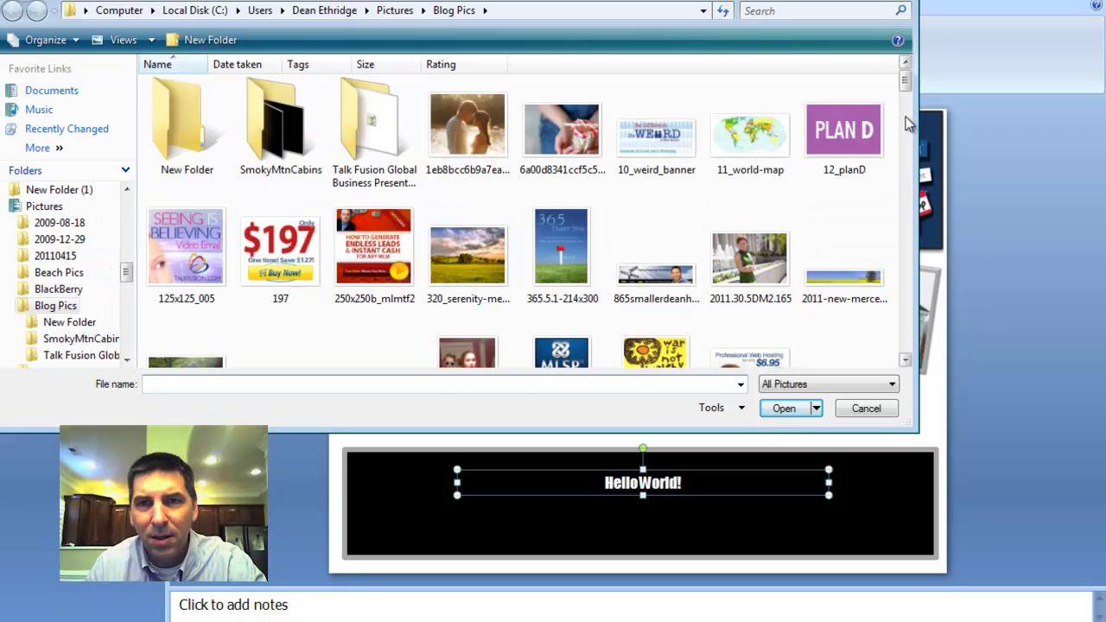
{"action": "left_click_drag", "start_coordinate": [906, 80], "coordinate": [906, 161]}
{"action": "left_click", "coordinate": [365, 313]}
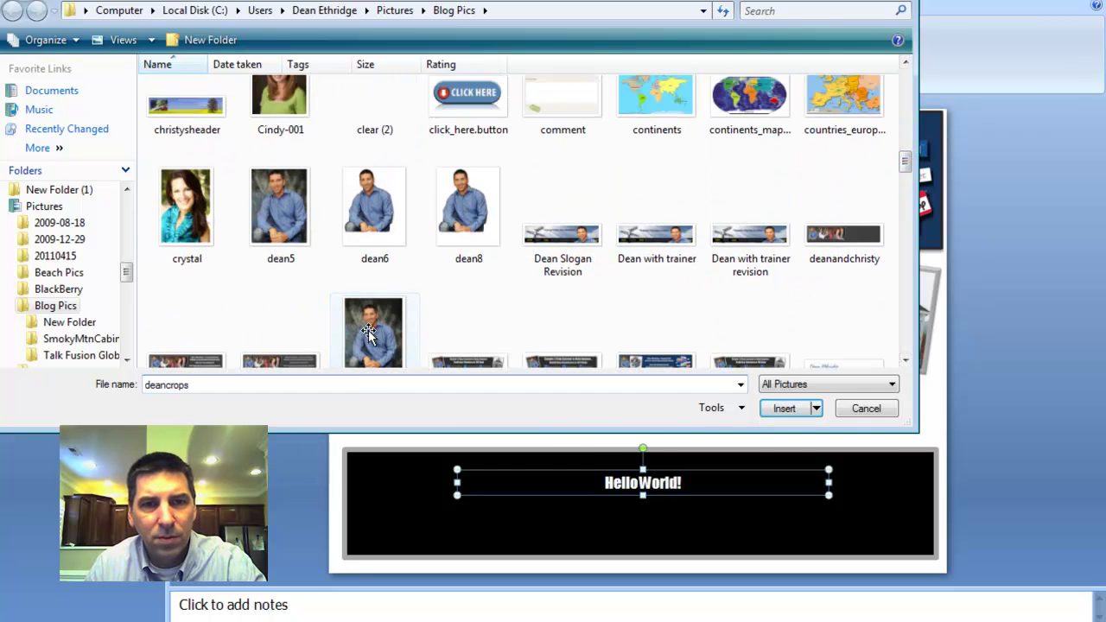
{"action": "double_click", "coordinate": [368, 333]}
Place the portrait at the left end of the black rectangle, tilted slightly counterclockwise, with a simple white frame style.
{"action": "left_click_drag", "start_coordinate": [631, 341], "coordinate": [440, 507]}
{"action": "left_click_drag", "start_coordinate": [478, 458], "coordinate": [400, 444]}
{"action": "left_click", "coordinate": [212, 48]}
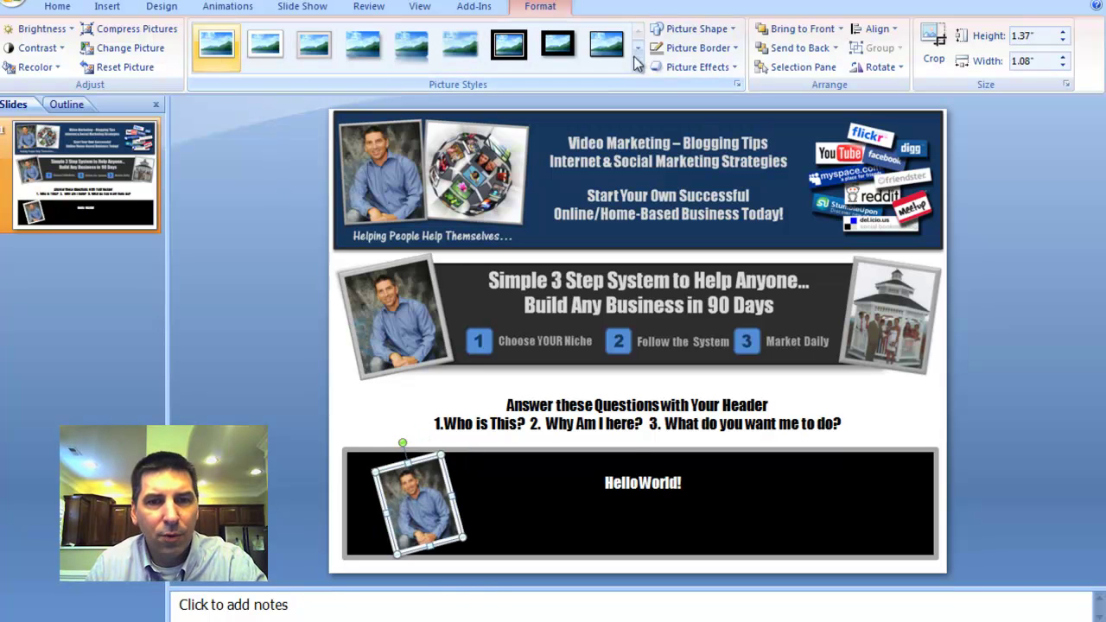
Insert the picture "rssfeed" from the Blog Pics folder.
{"action": "left_click", "coordinate": [550, 525]}
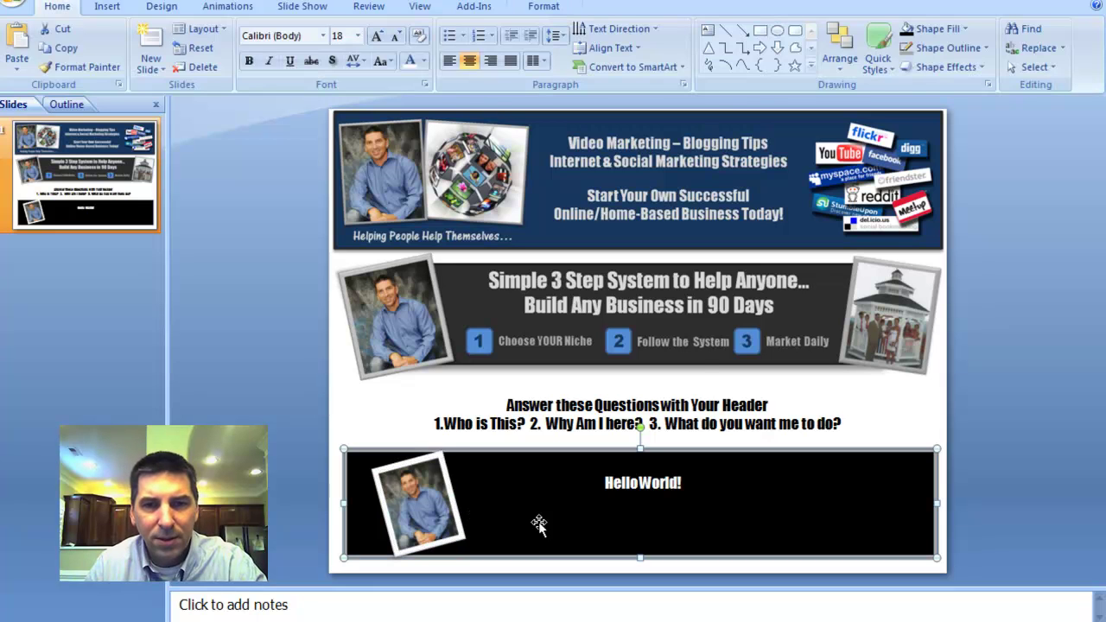
{"action": "left_click", "coordinate": [107, 7]}
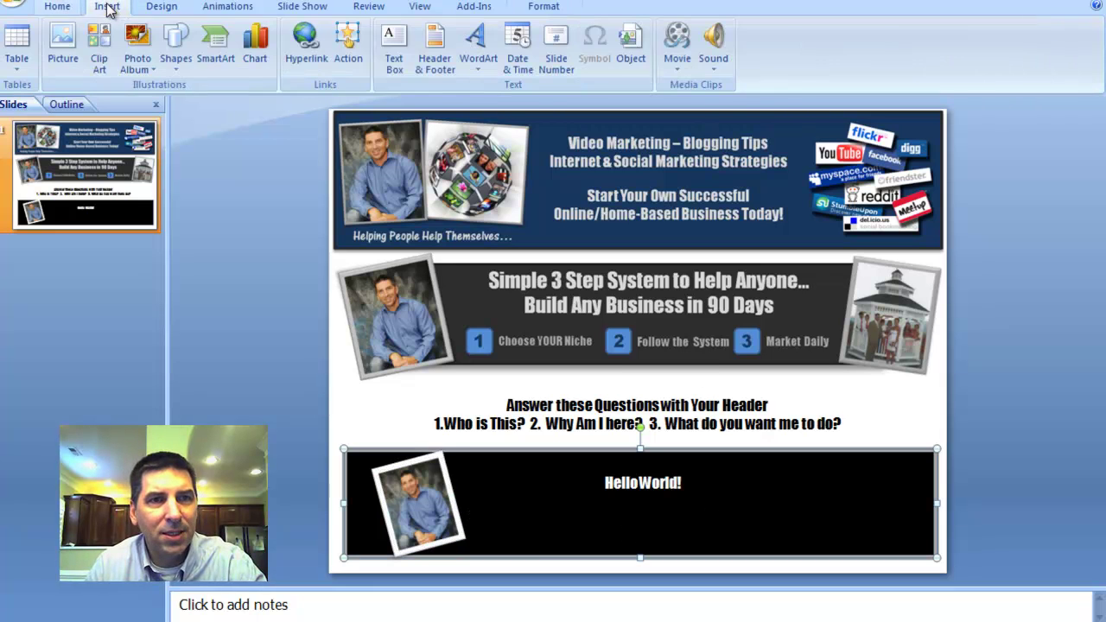
{"action": "left_click", "coordinate": [62, 45]}
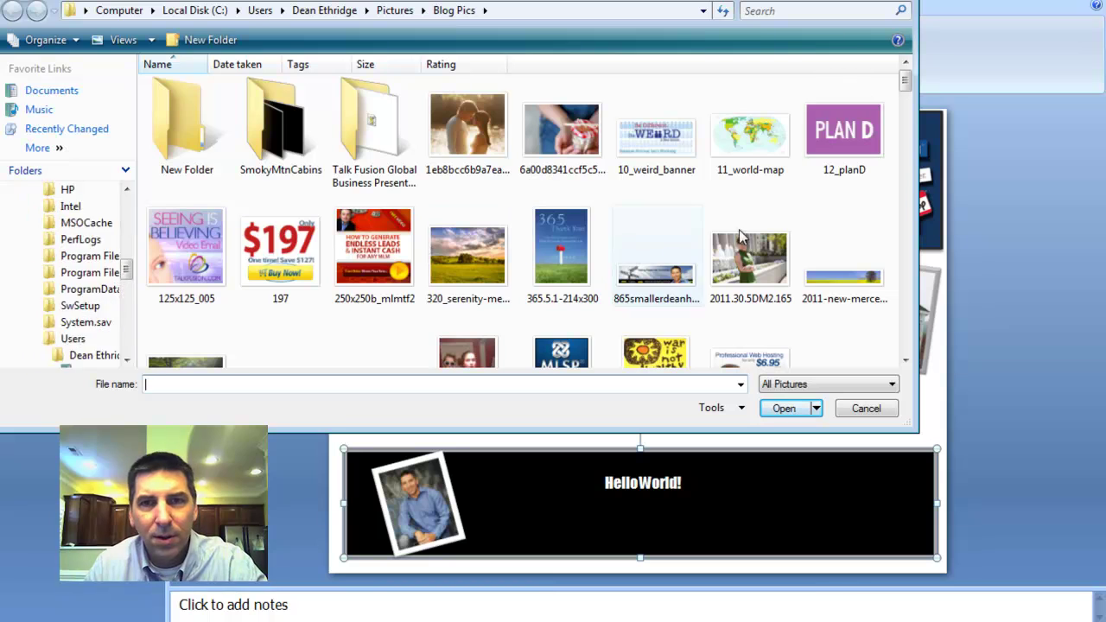
{"action": "left_click_drag", "start_coordinate": [905, 82], "coordinate": [954, 291]}
{"action": "left_click", "coordinate": [200, 147]}
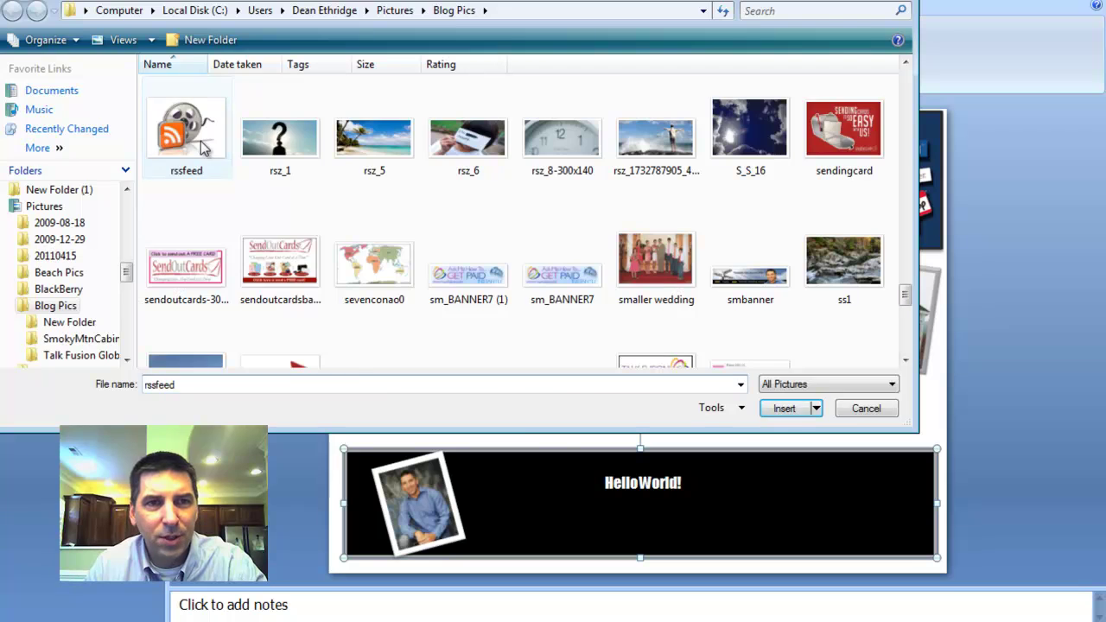
{"action": "left_click", "coordinate": [200, 144]}
Place the RSS film reel picture at the right end of the black rectangle and tilt it slightly clockwise.
{"action": "left_click_drag", "start_coordinate": [667, 365], "coordinate": [855, 503]}
{"action": "left_click_drag", "start_coordinate": [873, 466], "coordinate": [906, 490]}
{"action": "left_click", "coordinate": [862, 446]}
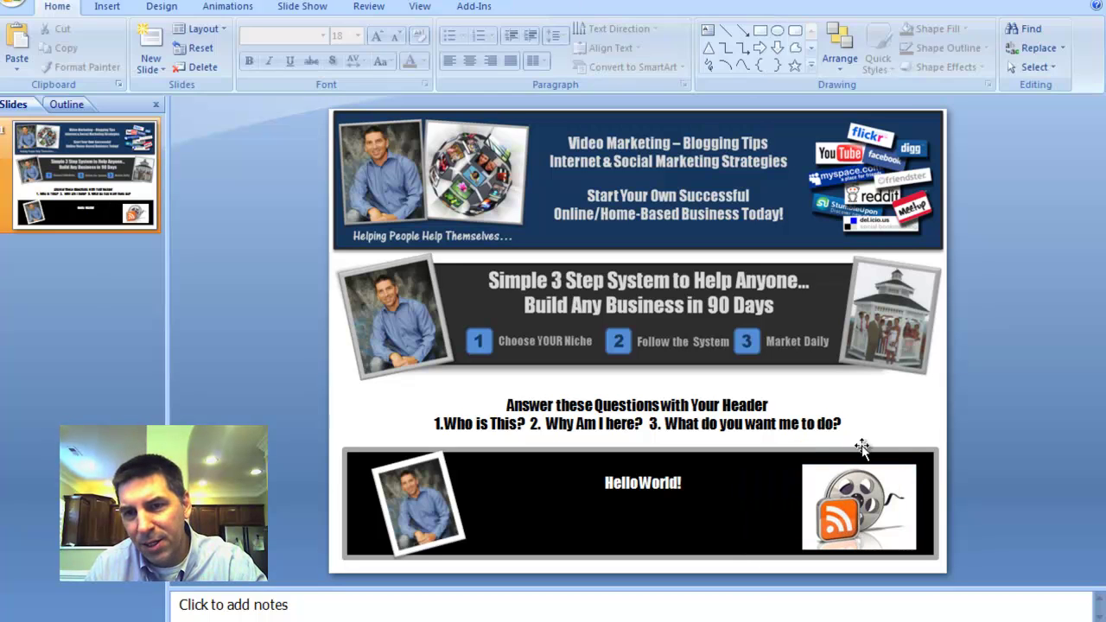
{"action": "left_click", "coordinate": [861, 446]}
{"action": "left_click_drag", "start_coordinate": [861, 443], "coordinate": [877, 446]}
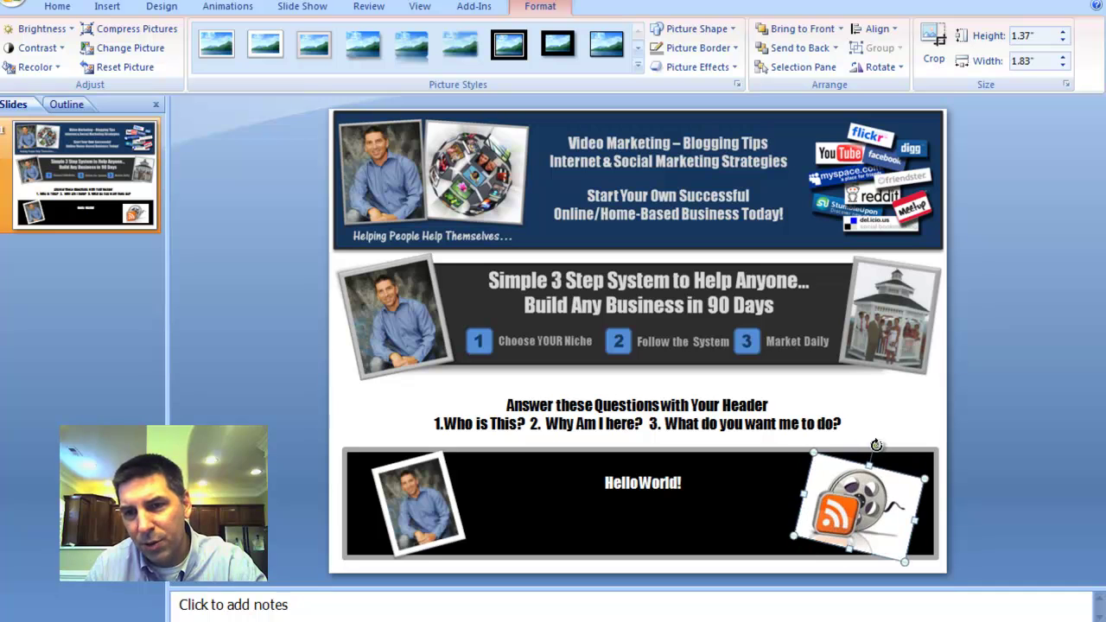
Group the portrait, the black rectangle, the "Hello World!" text box and the RSS film reel picture into one object.
{"action": "left_click", "coordinate": [1032, 457]}
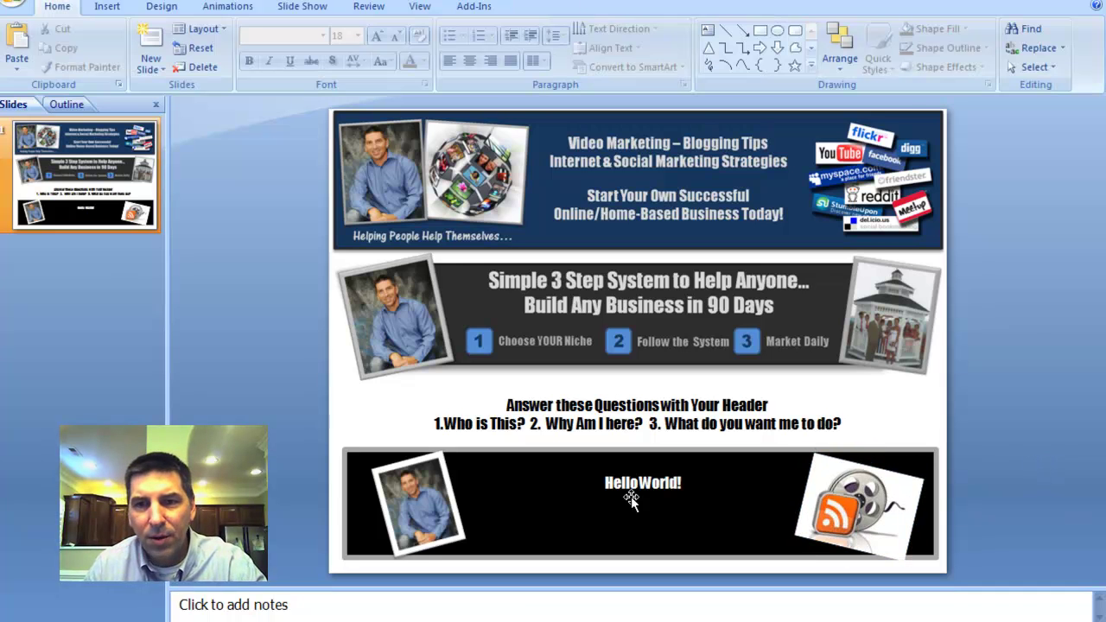
{"action": "left_click", "coordinate": [440, 509]}
{"action": "left_click", "coordinate": [547, 458], "text": "shift"}
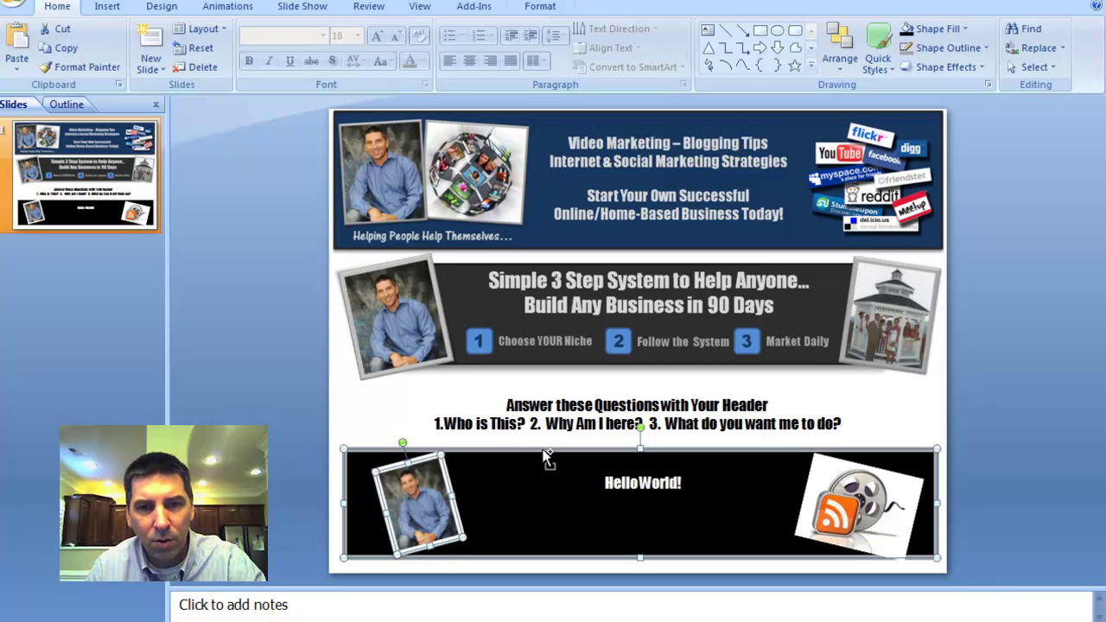
{"action": "left_click", "coordinate": [674, 486], "text": "shift"}
{"action": "left_click", "coordinate": [893, 514], "text": "shift"}
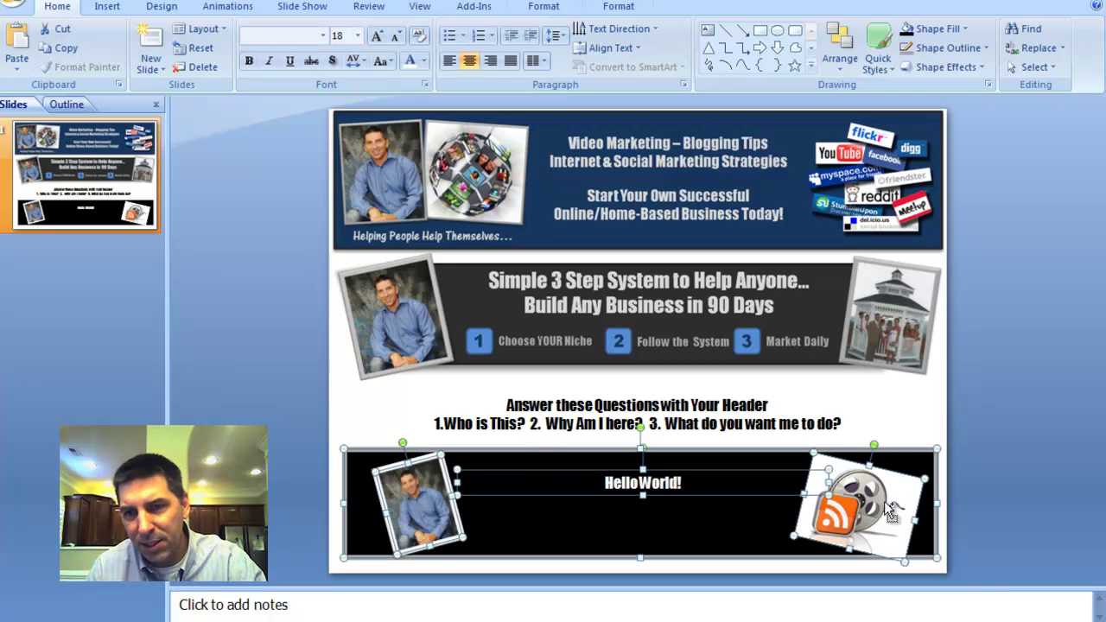
{"action": "left_click", "coordinate": [619, 6]}
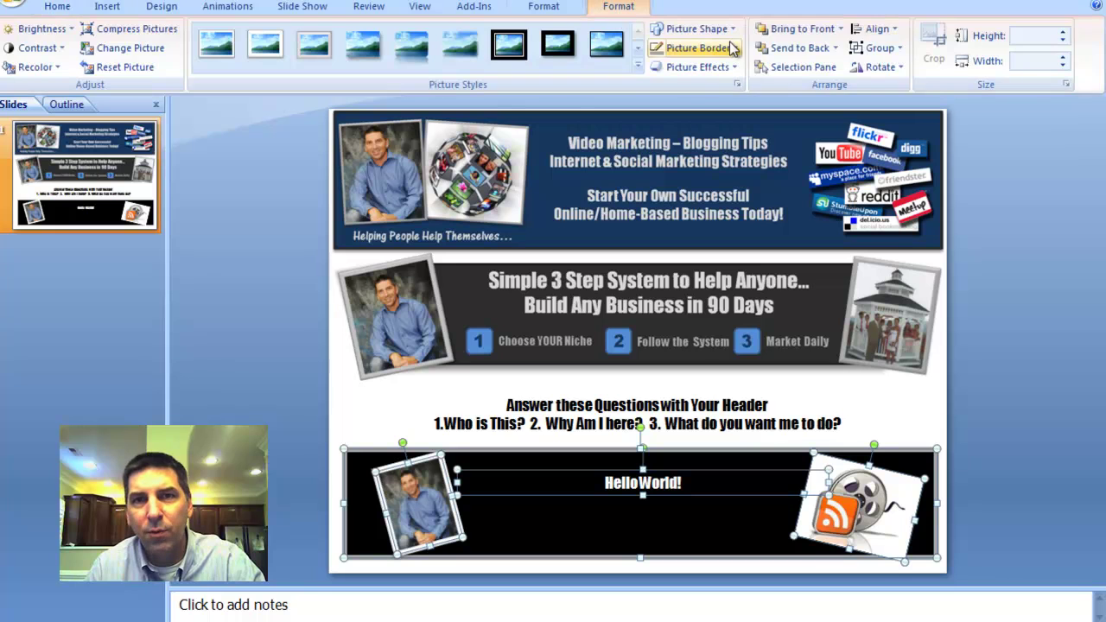
{"action": "left_click", "coordinate": [872, 49]}
{"action": "left_click", "coordinate": [889, 69]}
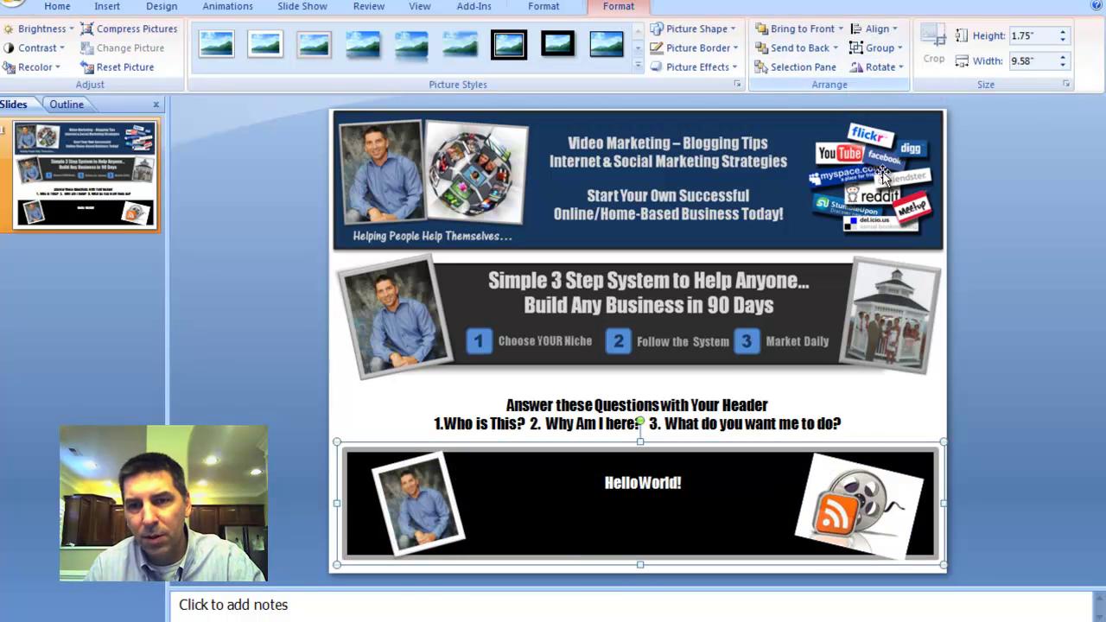
Save the grouped banner as a PNG picture named "sampleheader" in the Blog Pics folder.
{"action": "right_click", "coordinate": [726, 481]}
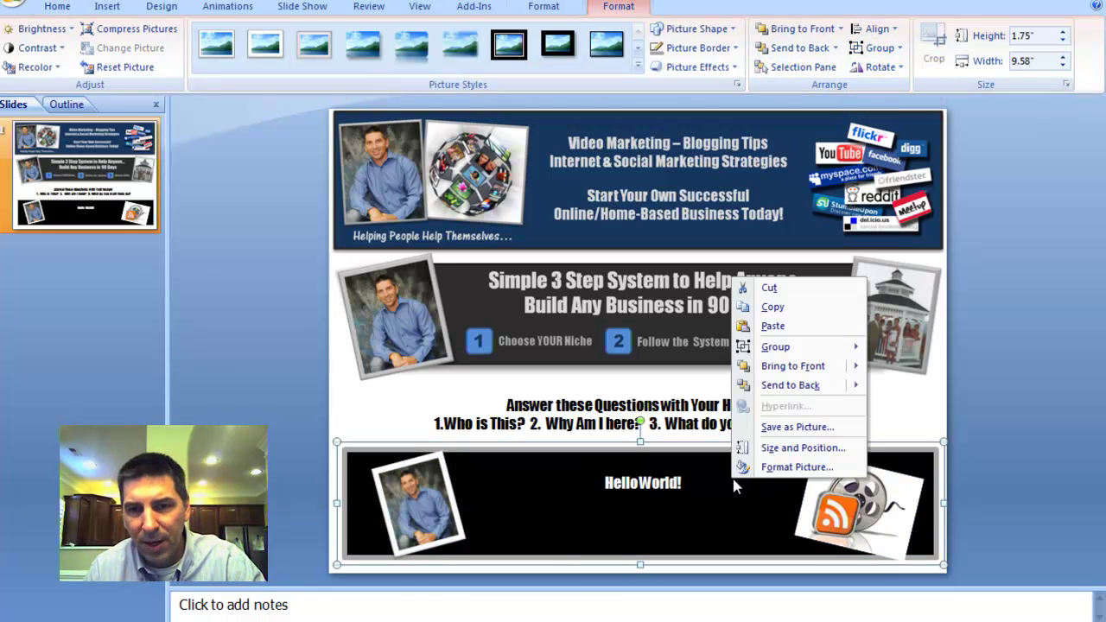
{"action": "left_click", "coordinate": [788, 426]}
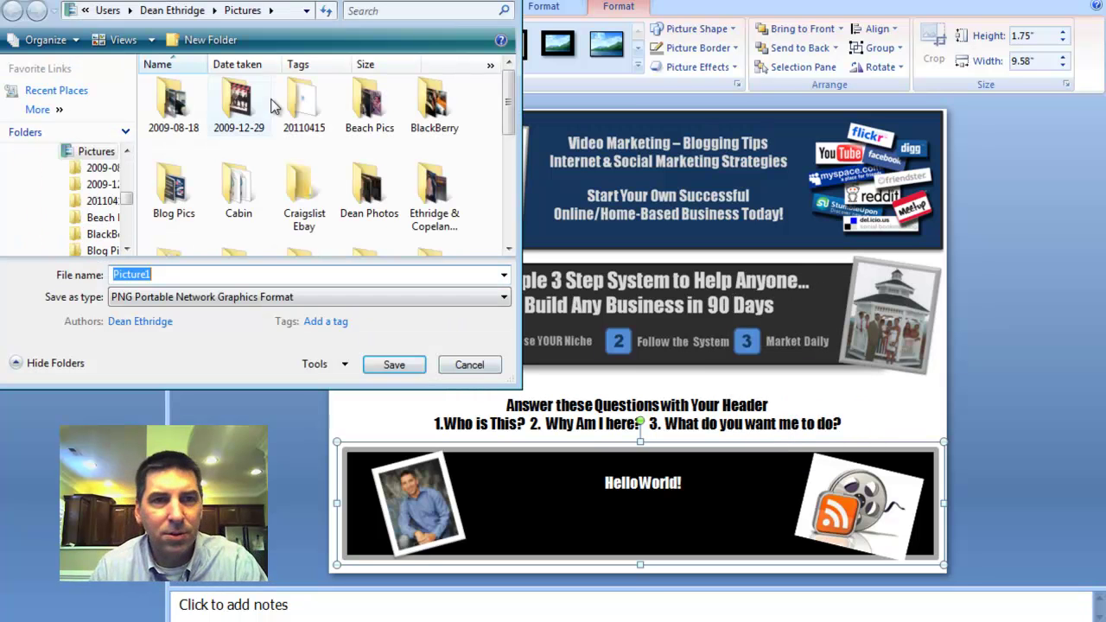
{"action": "double_click", "coordinate": [173, 186]}
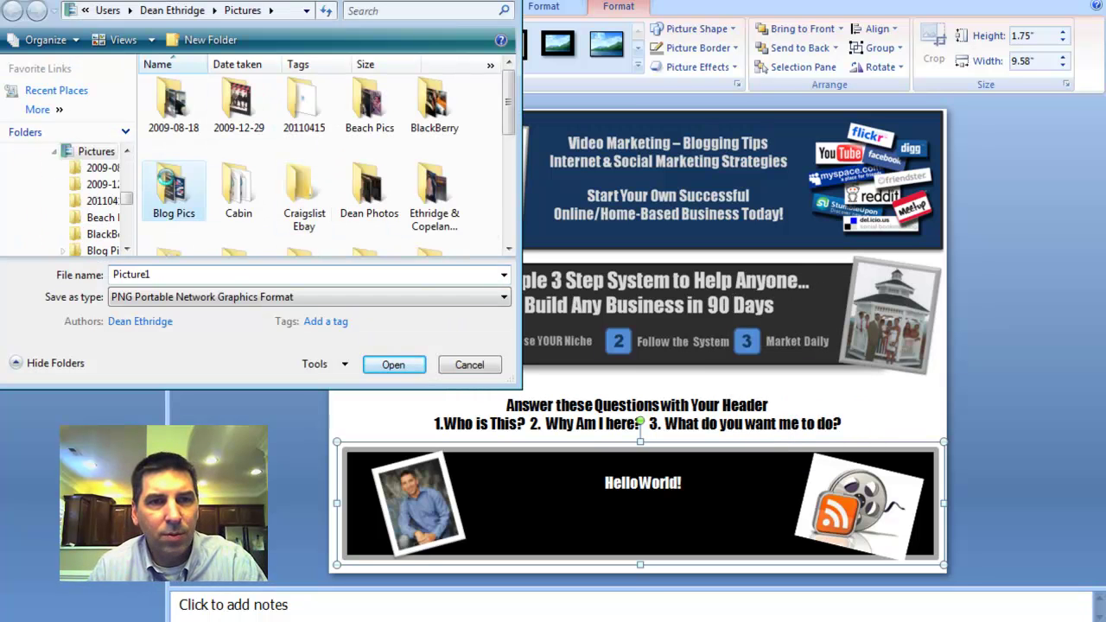
{"action": "type", "text": "sampleheader"}
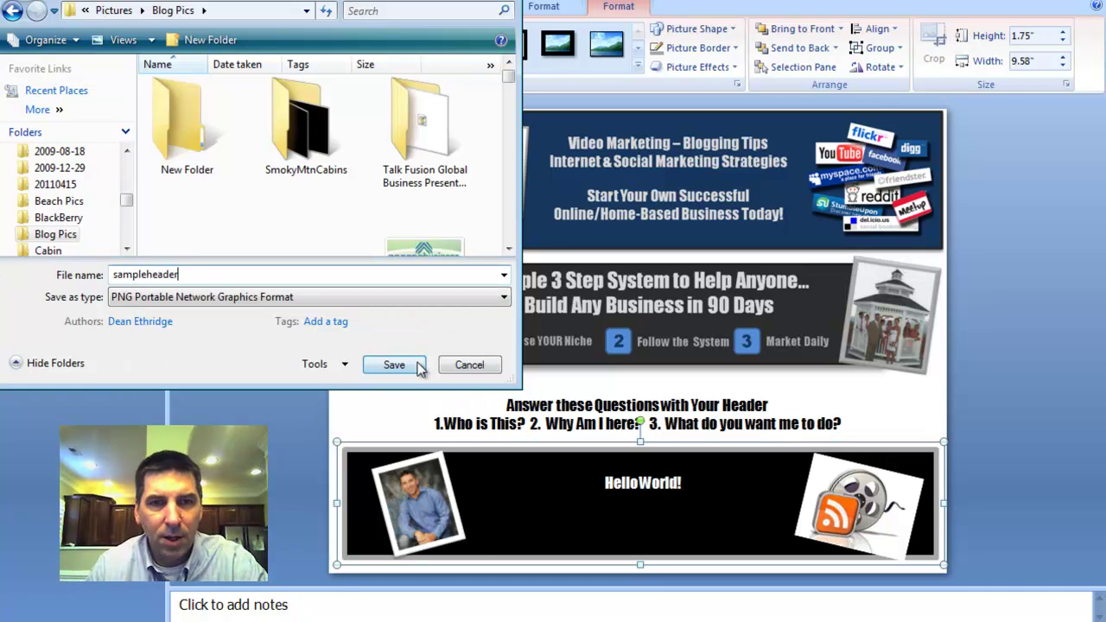
{"action": "left_click", "coordinate": [394, 364]}
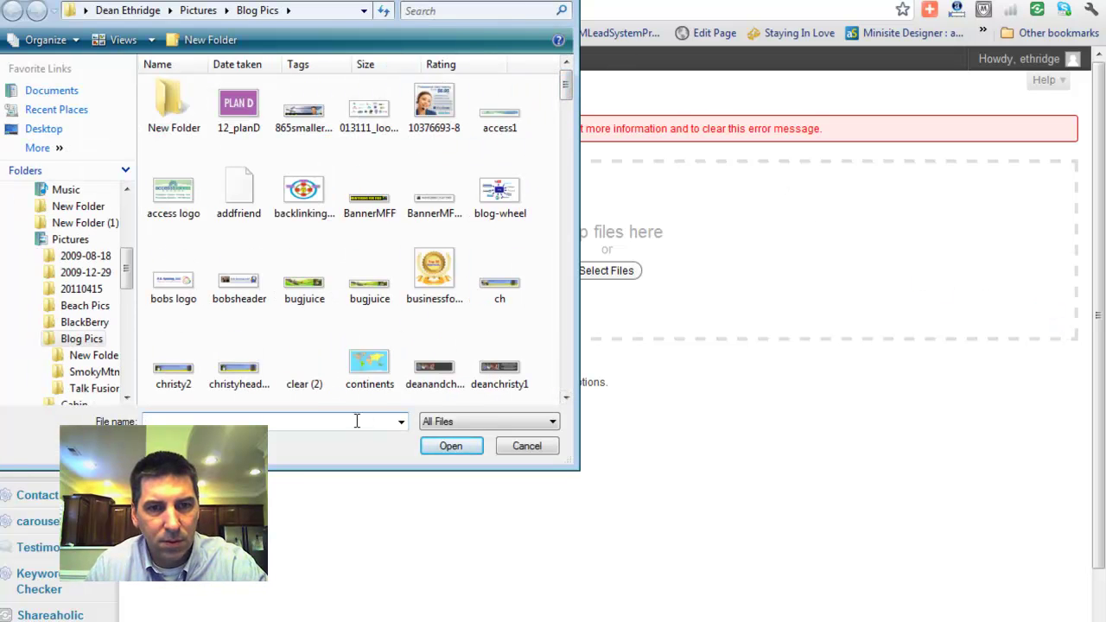
Upload sampleheader.png from the Blog Pics folder to the WordPress media library.
{"action": "type", "text": "sampl"}
{"action": "key", "text": "Down"}
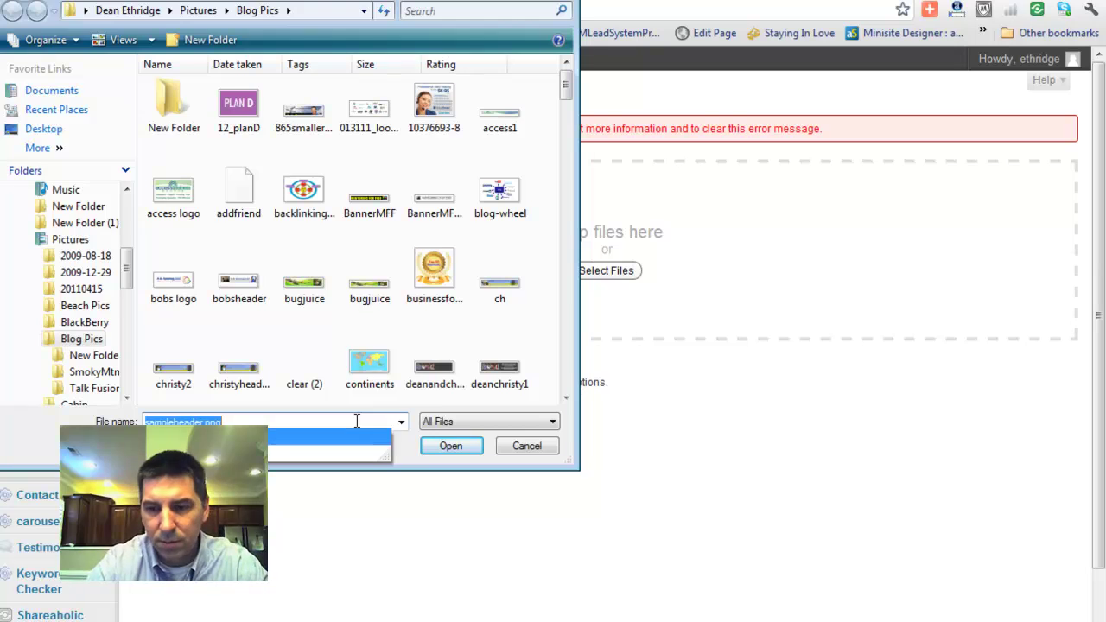
{"action": "key", "text": "Return"}
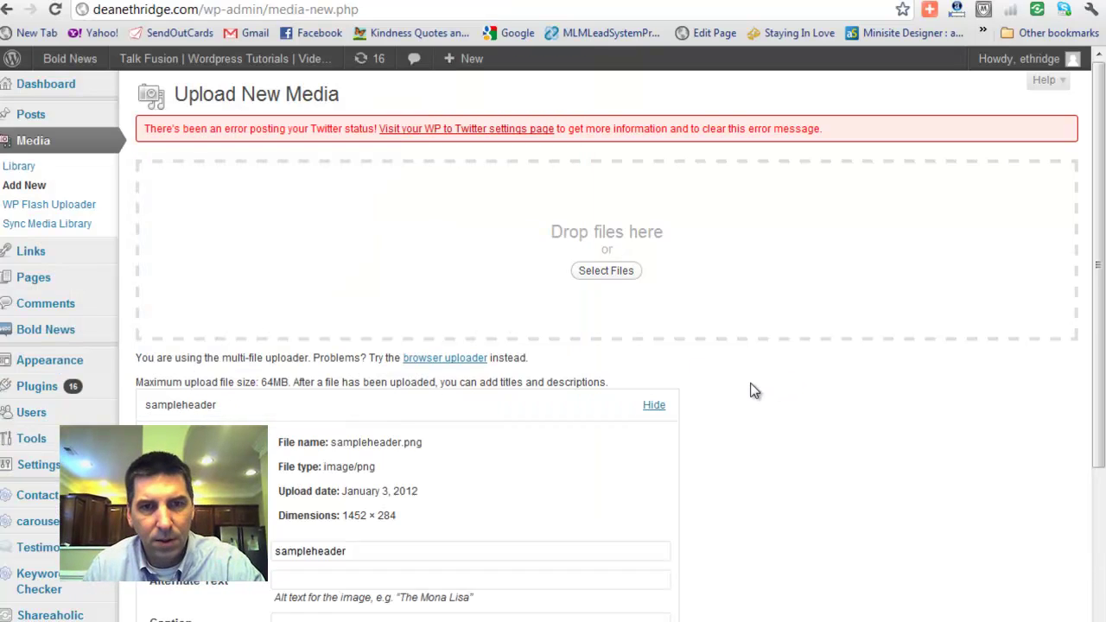
Scale the uploaded header image proportionally to a width of 940 pixels and check its new dimensions.
{"action": "scroll", "coordinate": [653, 434], "scroll_direction": "down", "scroll_amount": 3}
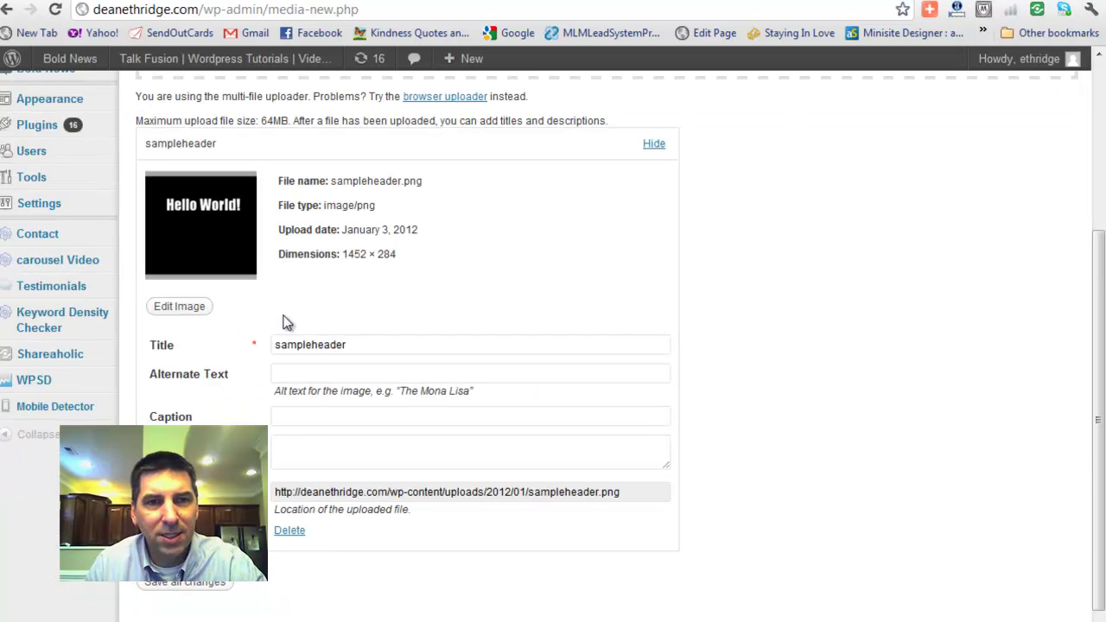
{"action": "left_click_drag", "start_coordinate": [342, 254], "coordinate": [383, 257]}
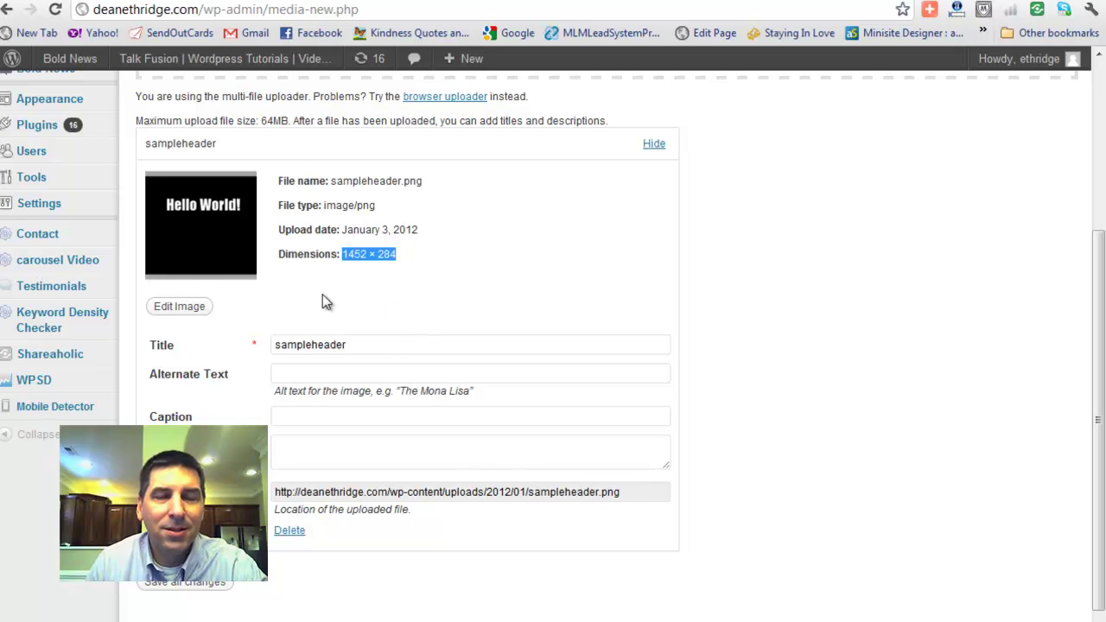
{"action": "left_click", "coordinate": [178, 310]}
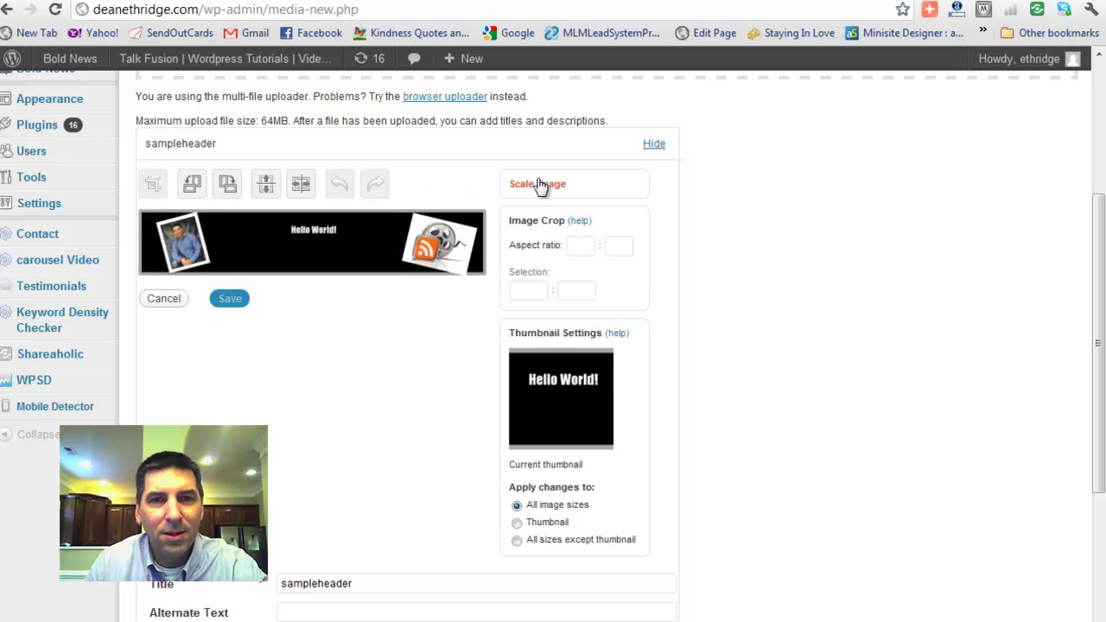
{"action": "left_click", "coordinate": [538, 185]}
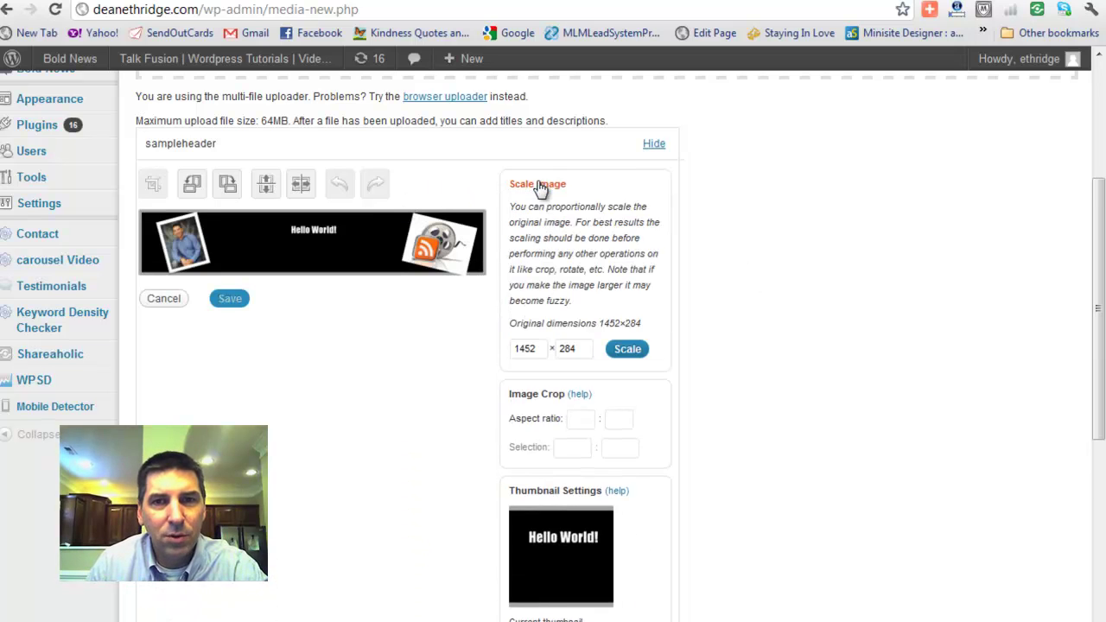
{"action": "double_click", "coordinate": [541, 347]}
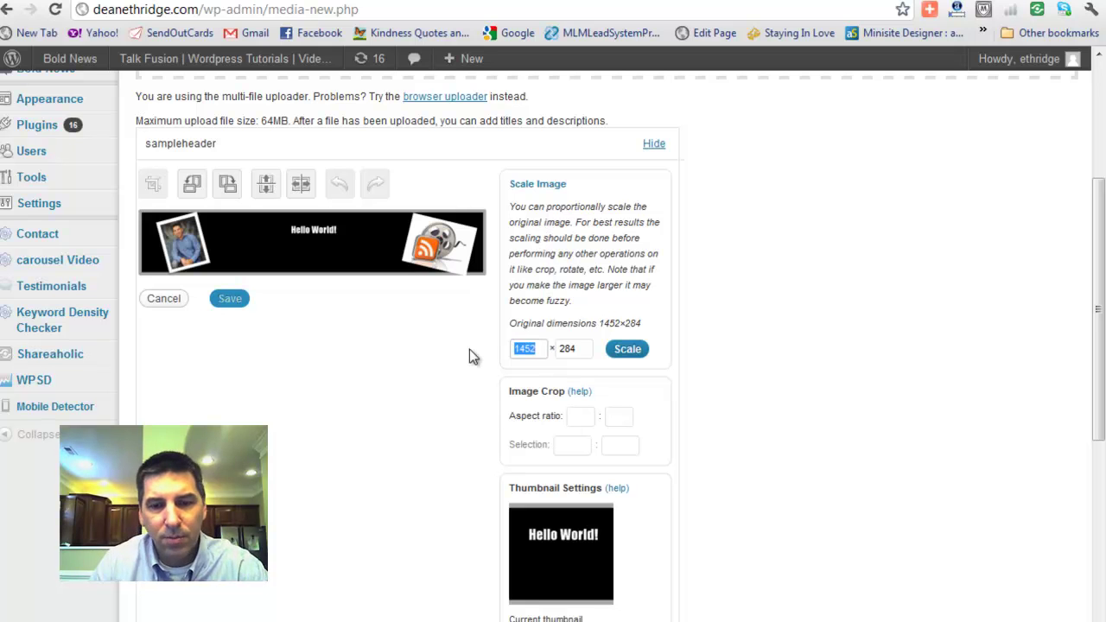
{"action": "type", "text": "940"}
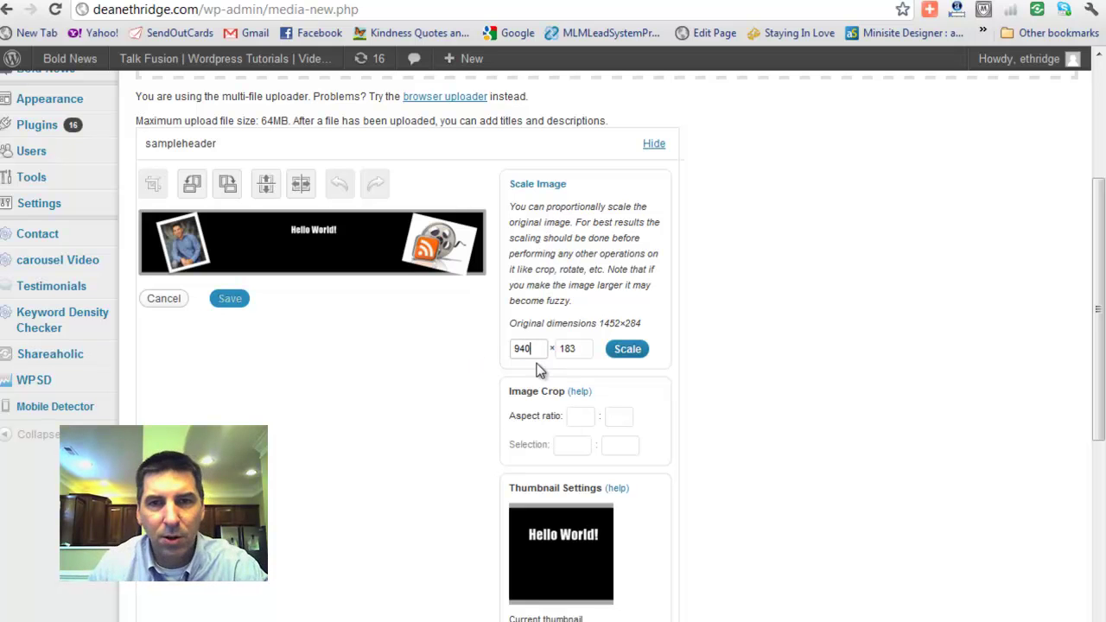
{"action": "left_click", "coordinate": [629, 351]}
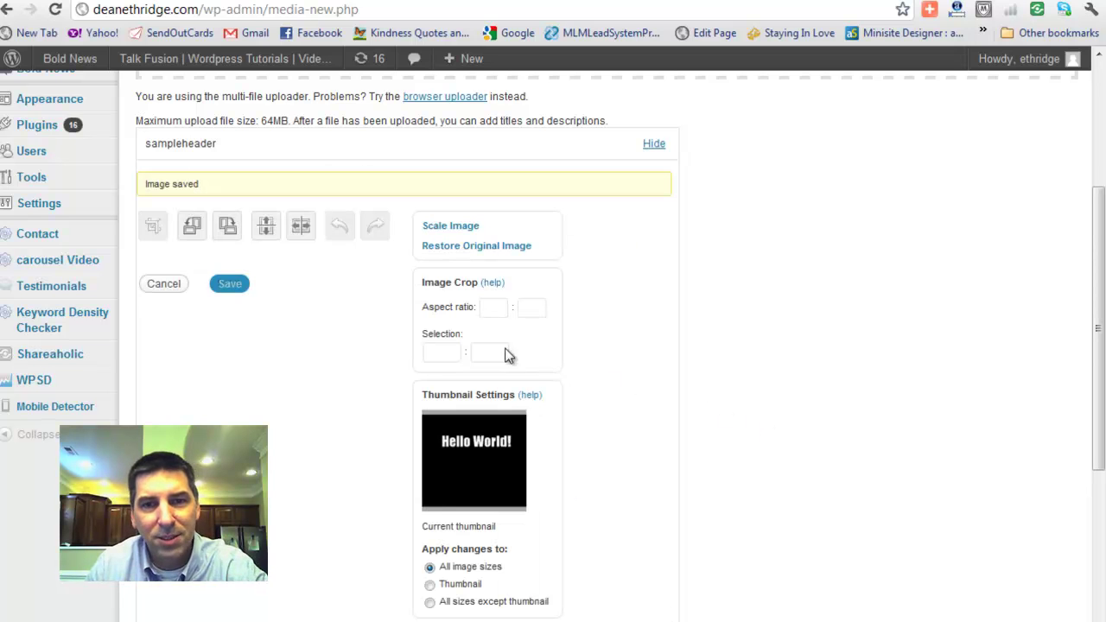
{"action": "left_click", "coordinate": [531, 226]}
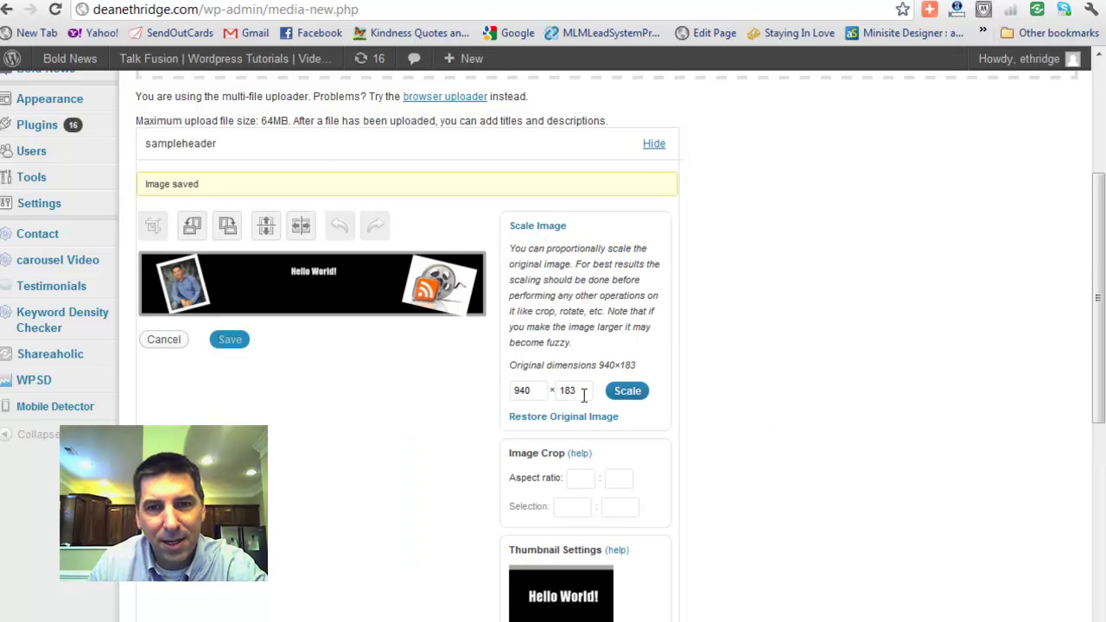
{"action": "left_click_drag", "start_coordinate": [581, 390], "coordinate": [476, 390]}
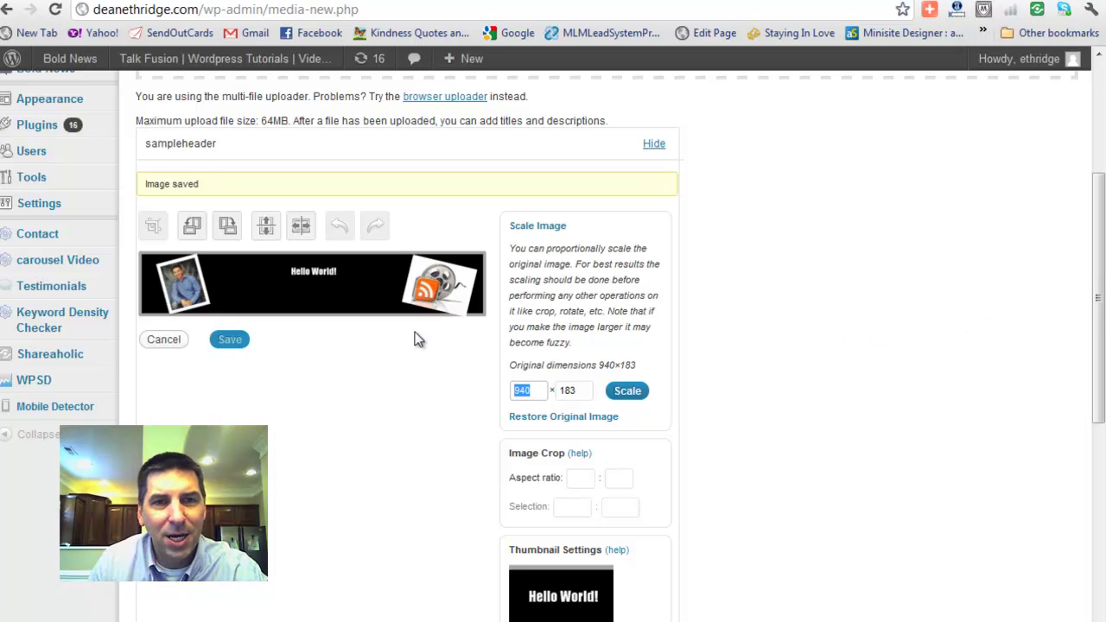
Replace the header image's title with "Talk-fusion-video-email-video-marketing".
{"action": "scroll", "coordinate": [884, 397], "scroll_direction": "down", "scroll_amount": 3}
{"action": "scroll", "coordinate": [878, 390], "scroll_direction": "up", "scroll_amount": 3}
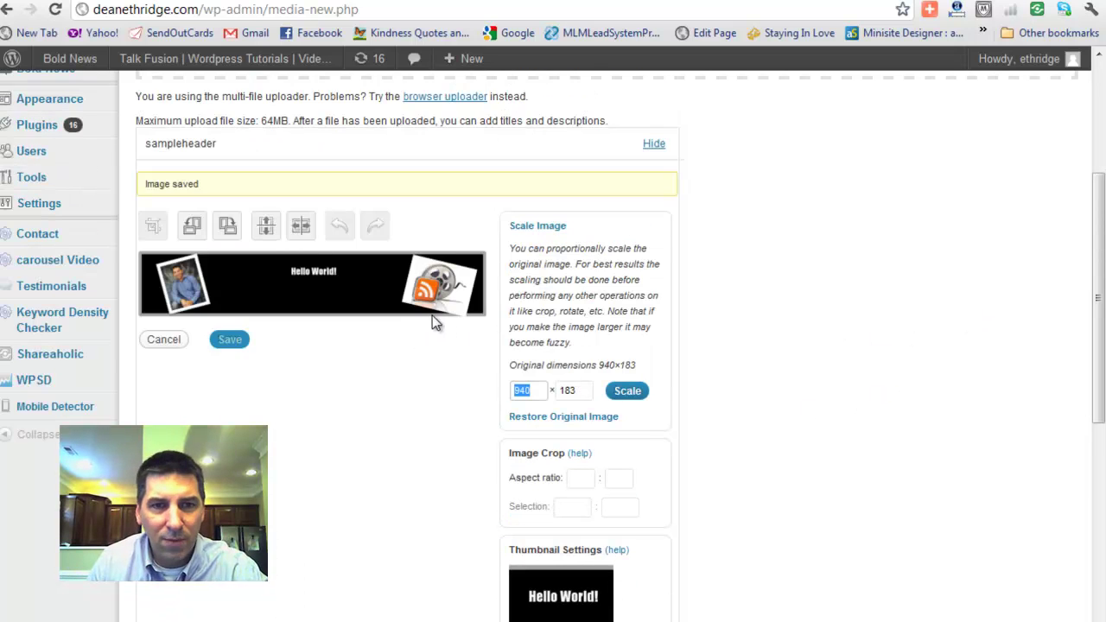
{"action": "scroll", "coordinate": [872, 303], "scroll_direction": "down", "scroll_amount": 1}
{"action": "scroll", "coordinate": [832, 324], "scroll_direction": "down", "scroll_amount": 5}
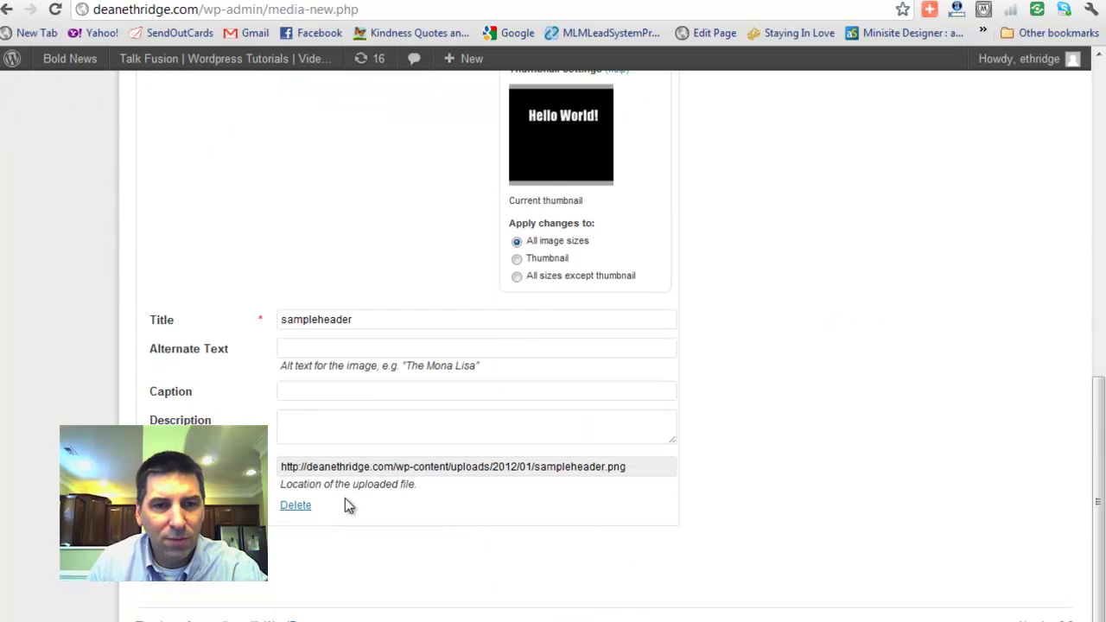
{"action": "scroll", "coordinate": [344, 498], "scroll_direction": "up", "scroll_amount": 1}
{"action": "left_click_drag", "start_coordinate": [363, 405], "coordinate": [261, 403]}
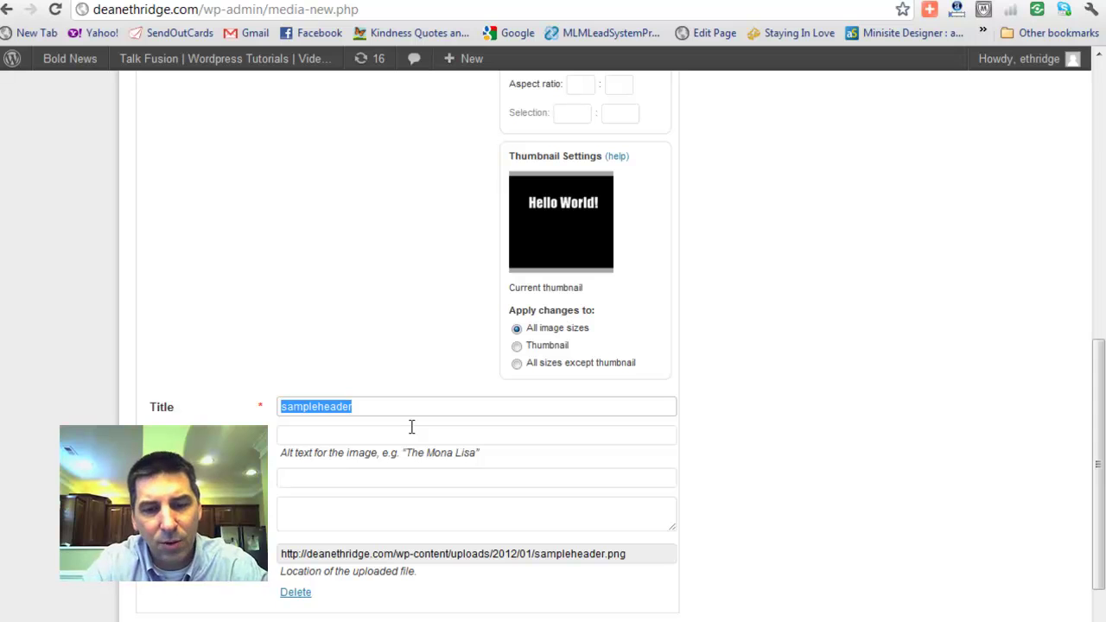
{"action": "type", "text": "Ta"}
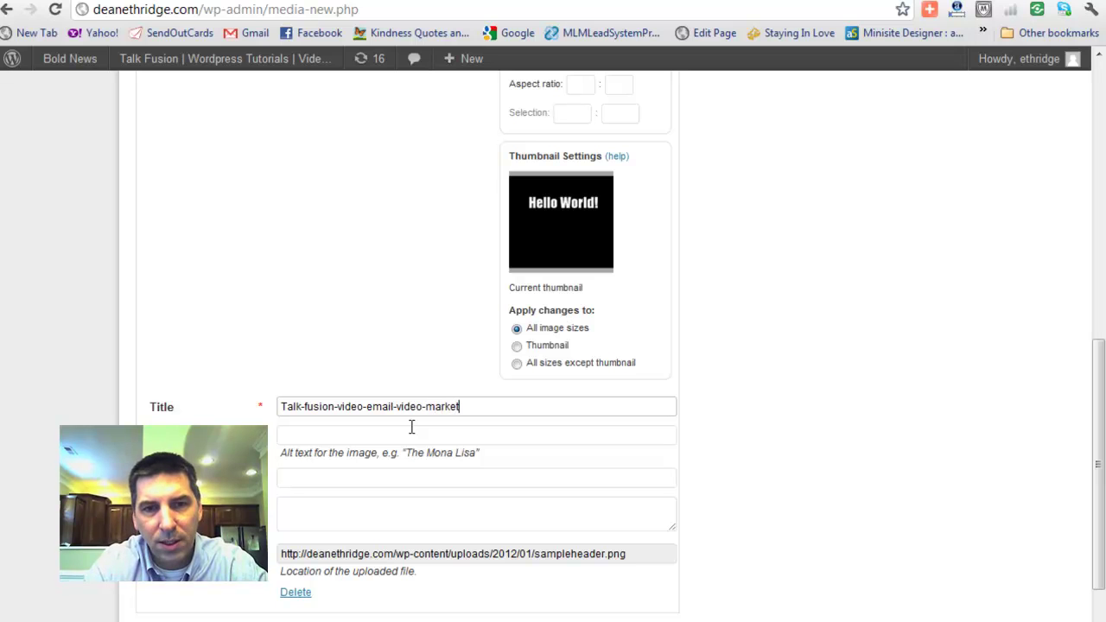
Set the header image's alternate text to "Talk Fusion, Video Email, Video Marketing".
{"action": "left_click", "coordinate": [411, 427]}
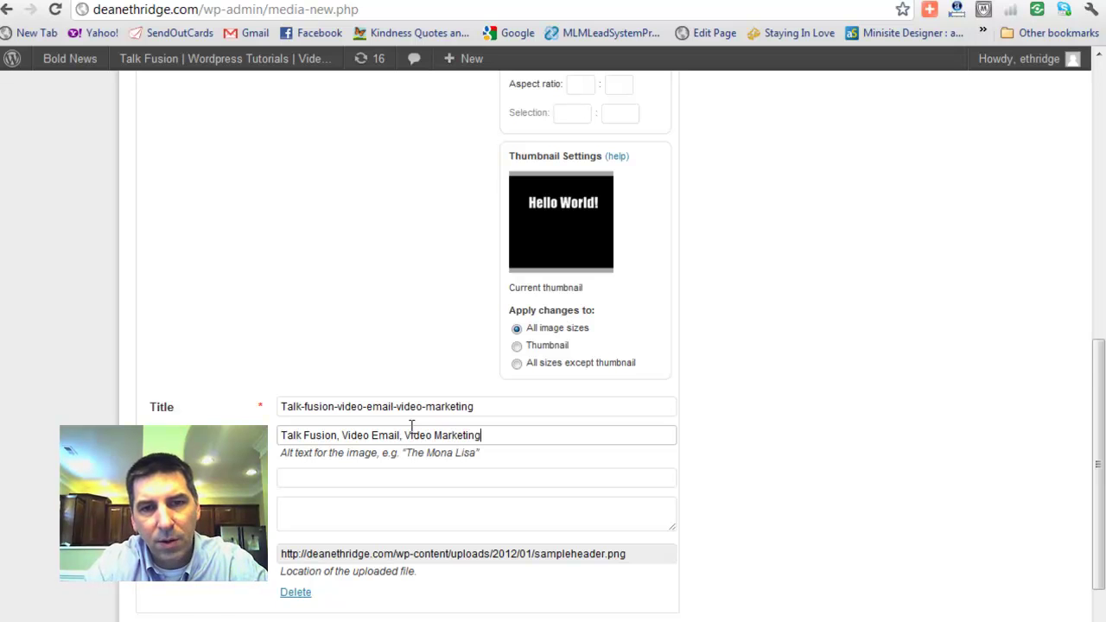
{"action": "scroll", "coordinate": [855, 368], "scroll_direction": "down", "scroll_amount": 1}
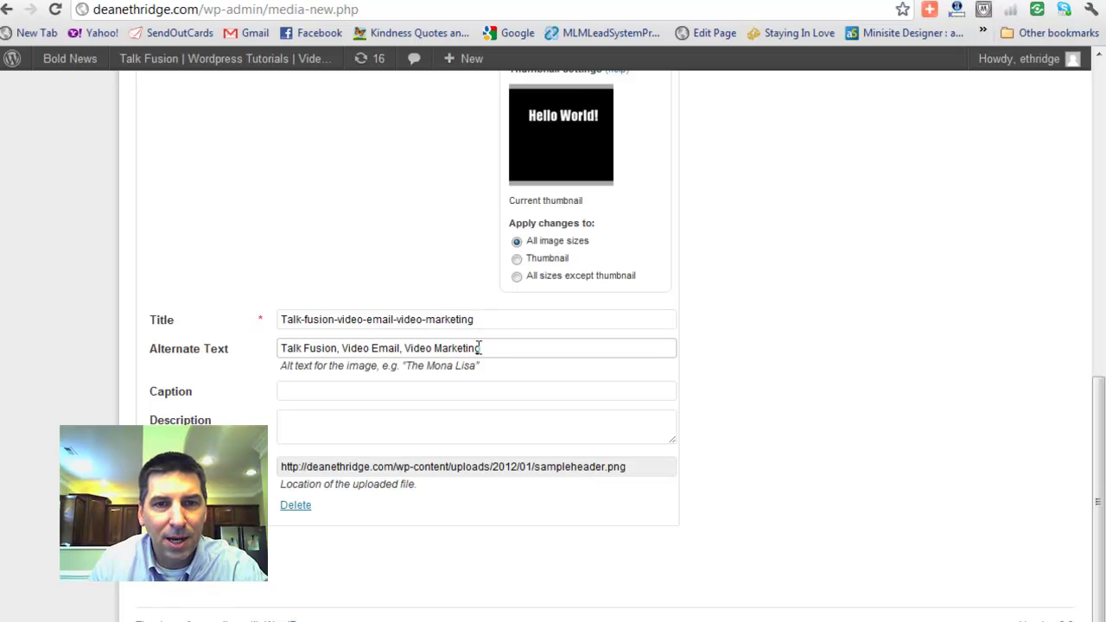
{"action": "key", "text": "Return"}
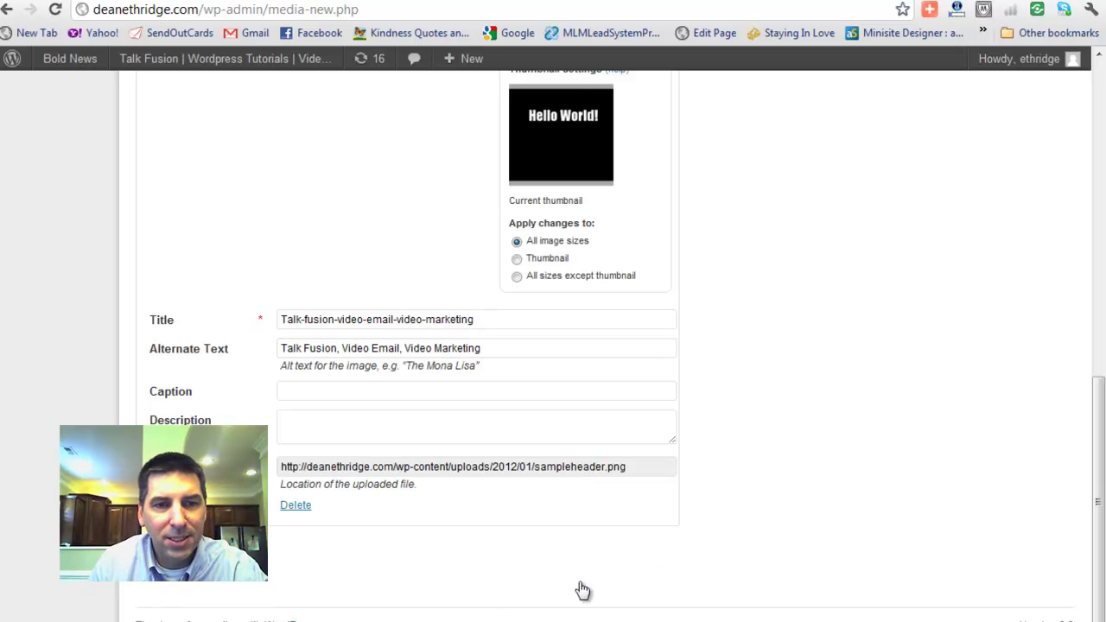